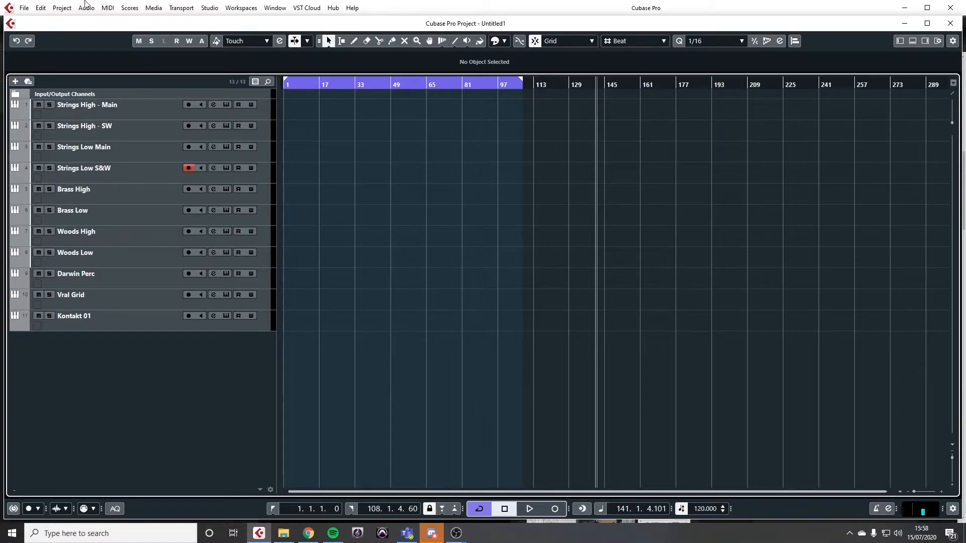
Step: Select the Strings High - Main track, open its Kontakt instrument and move the instrument window so the Albion Tundra articulations are fully visible
click(192, 111)
click(226, 105)
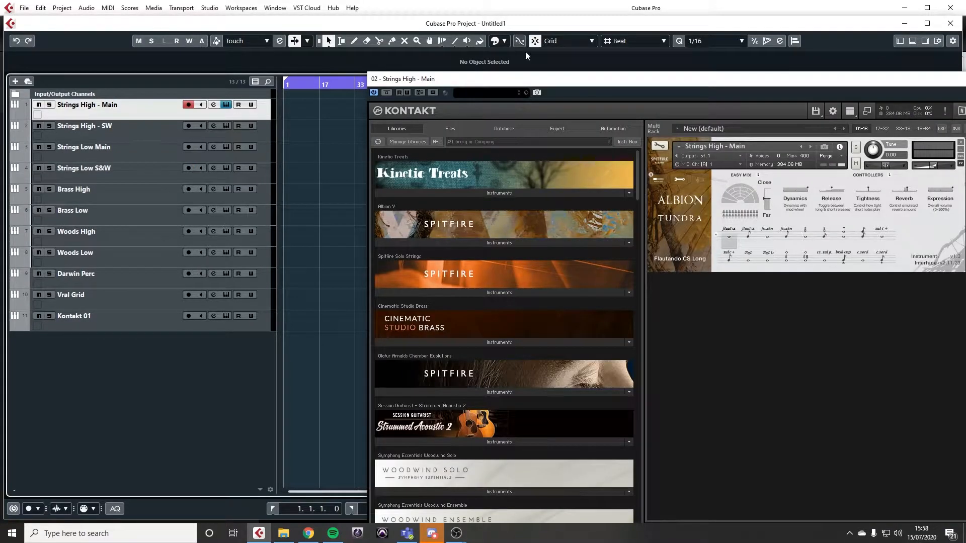
drag(533, 79, 254, 68)
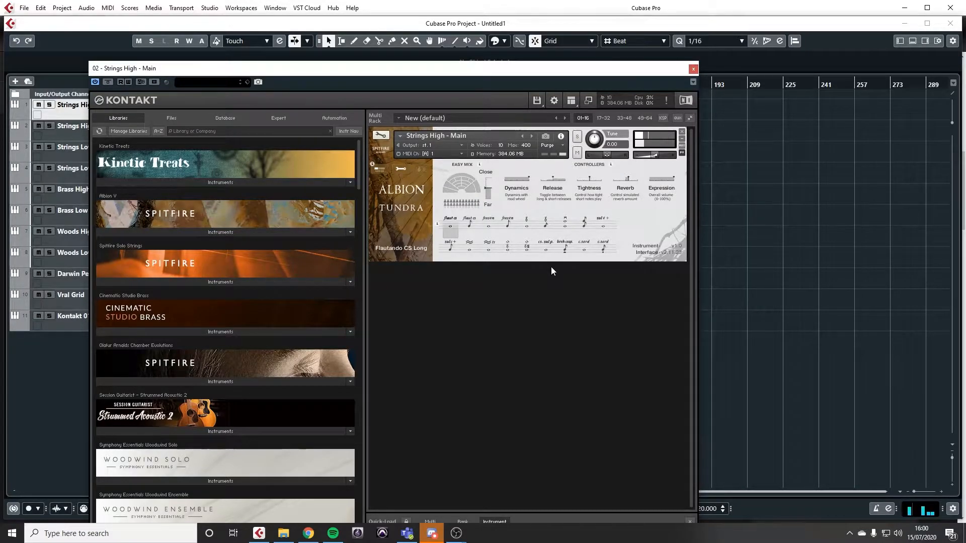
Step: Audition the Strings High - Main articulations in order, from Flautando CS Short through Frozen, Gypsy and Dbl Stop 5ths to Super Tasto Long
click(468, 224)
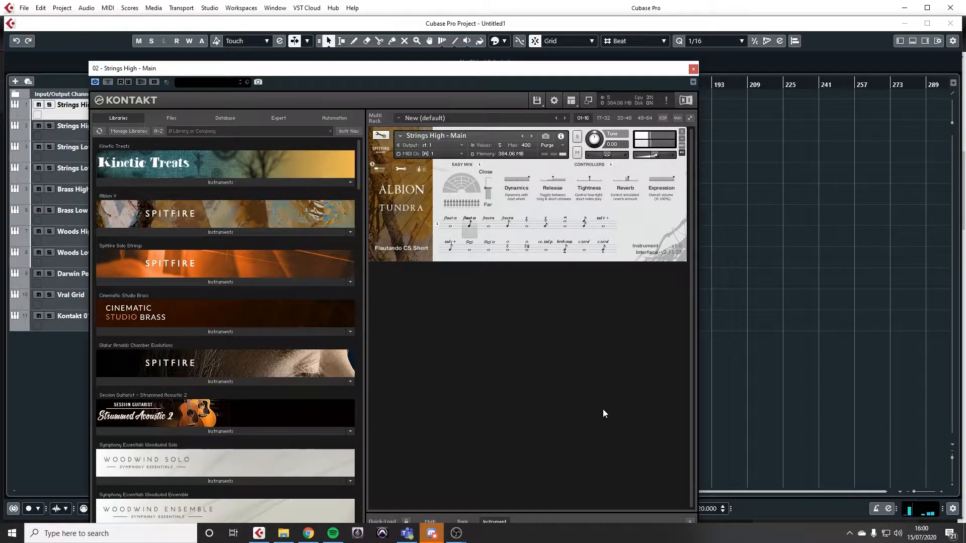
click(493, 222)
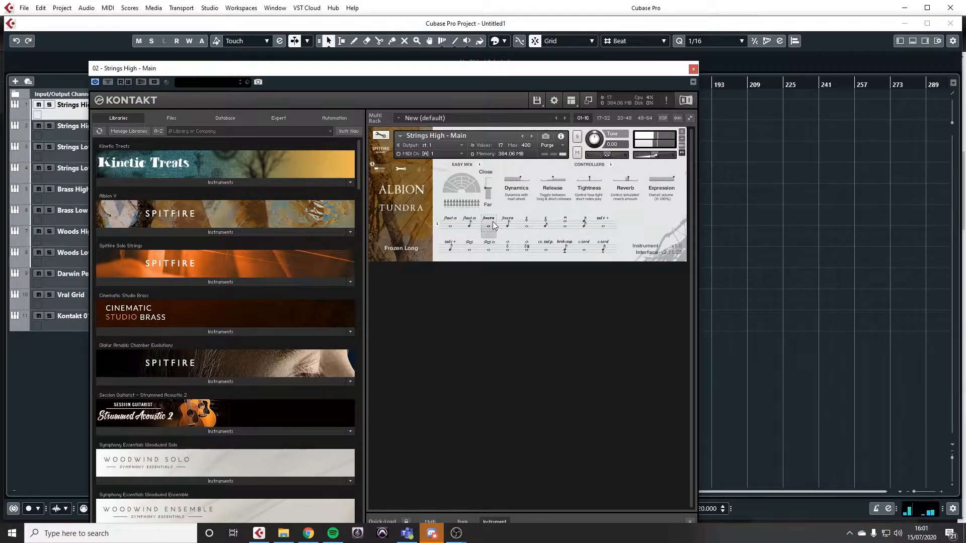
click(509, 224)
click(526, 223)
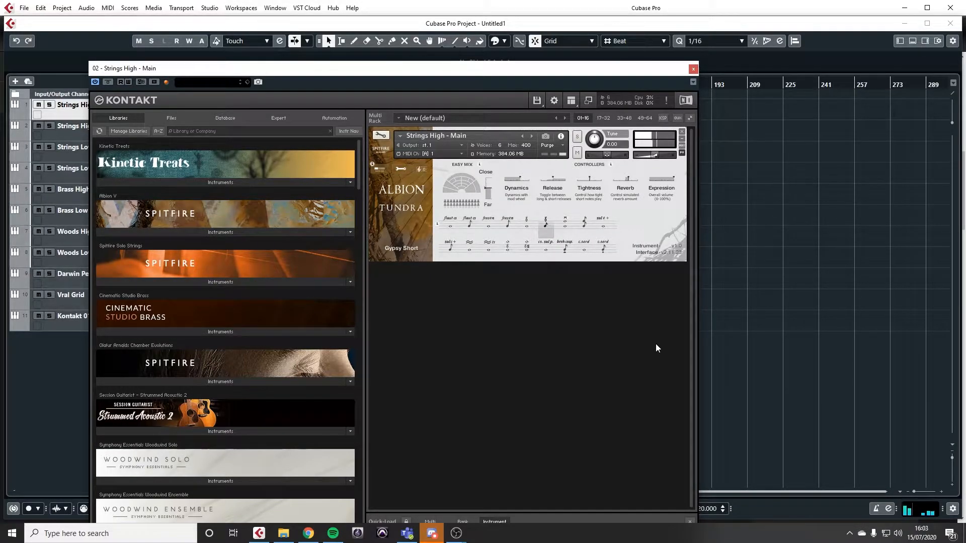
click(559, 226)
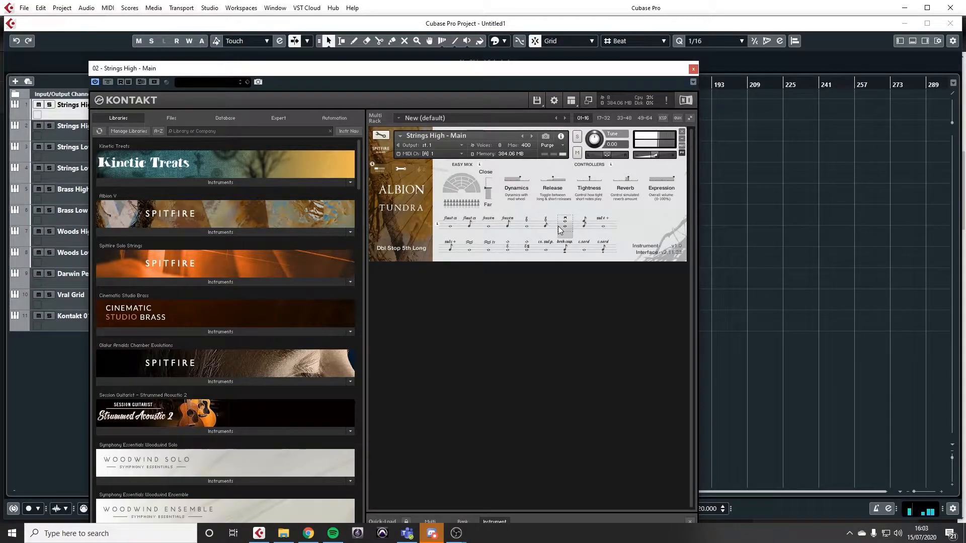
click(591, 222)
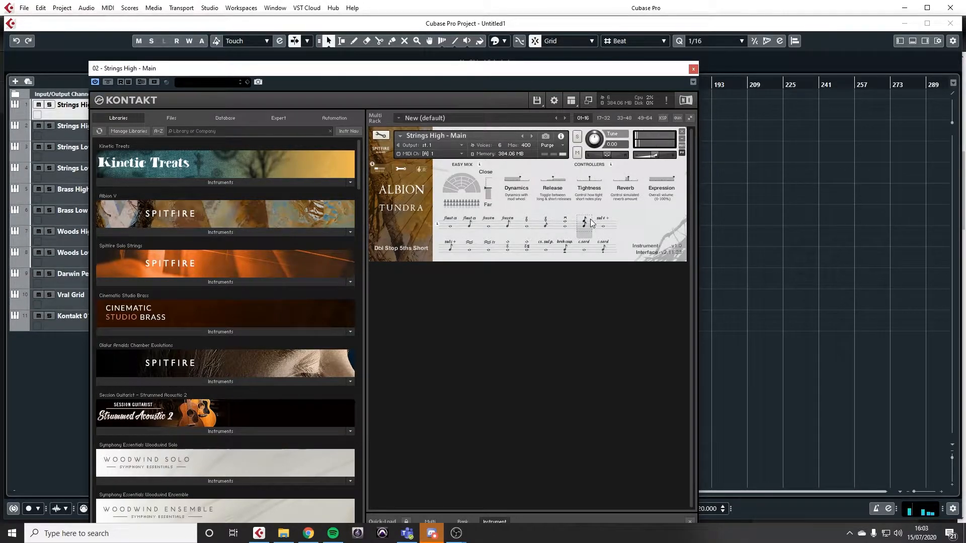
click(604, 230)
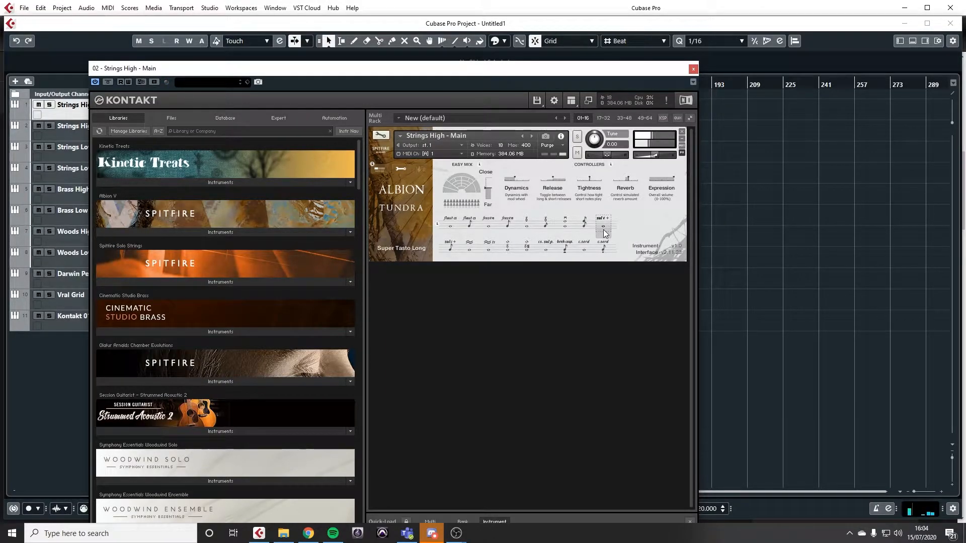
Step: Audition the remaining Strings High - Main articulations, from Super Tasto Short through Air and Ice, Gypsy Harmonics and Sul Pont CS to Silken CS Shorts
click(444, 248)
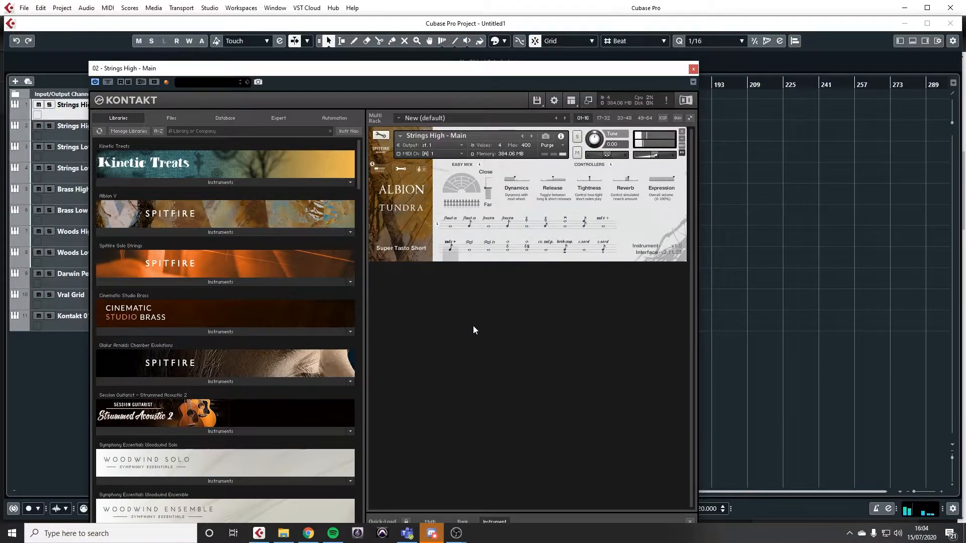
click(471, 249)
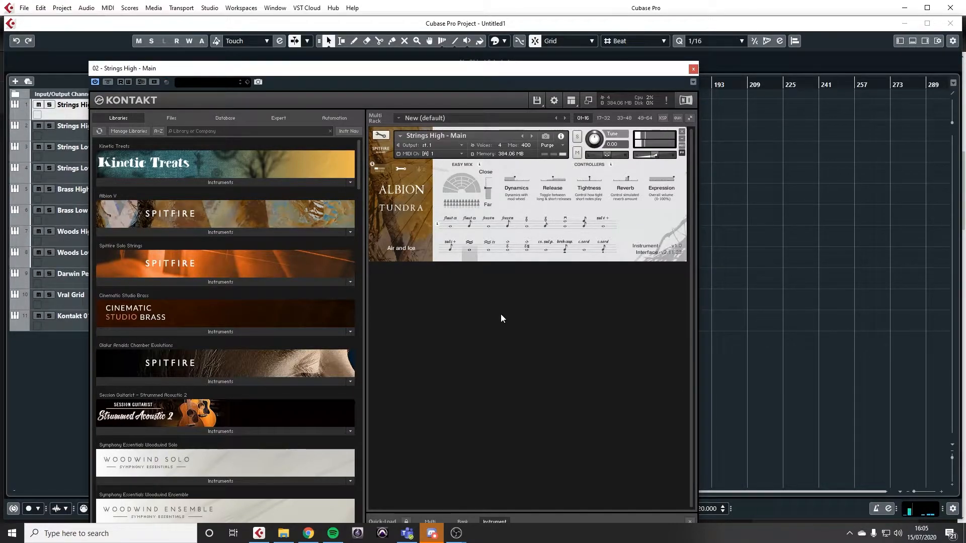
click(488, 246)
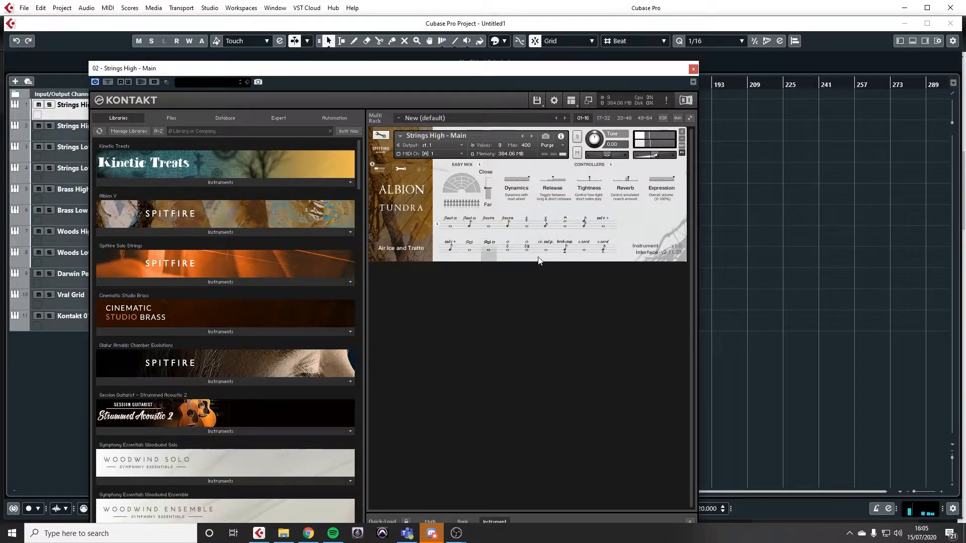
click(507, 250)
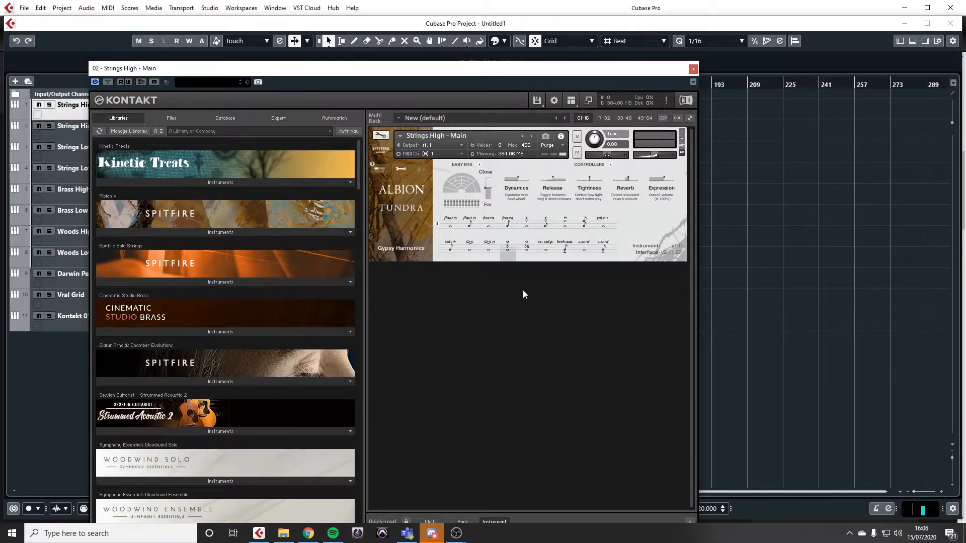
click(521, 251)
click(544, 254)
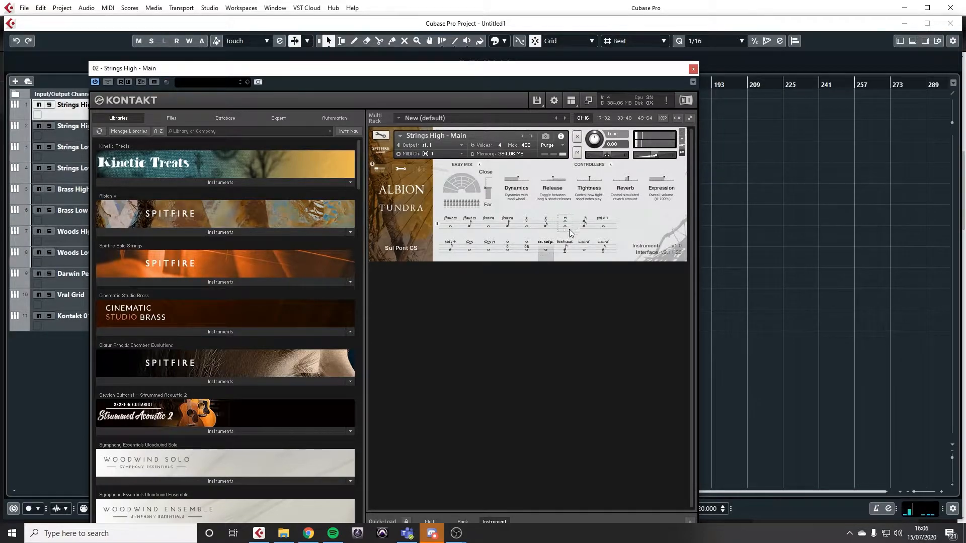
click(563, 241)
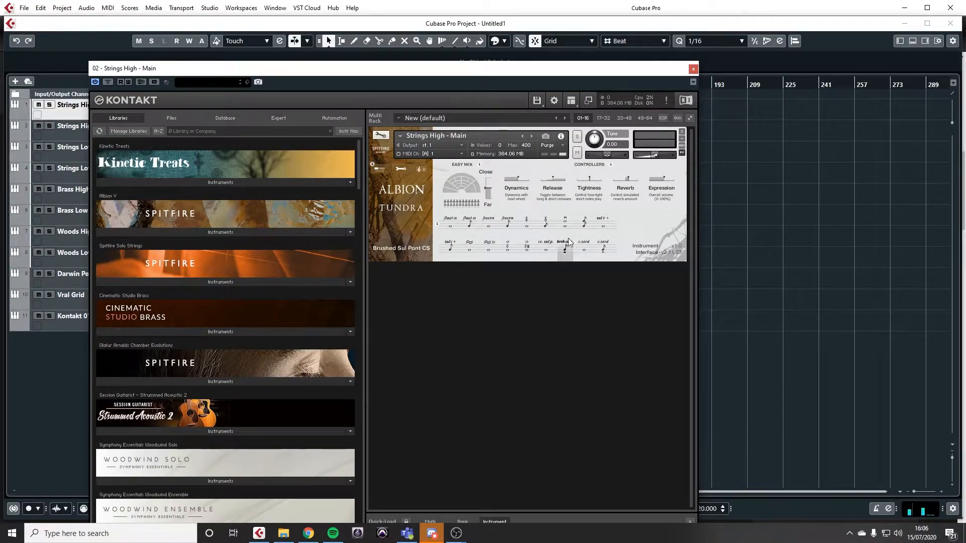
click(587, 252)
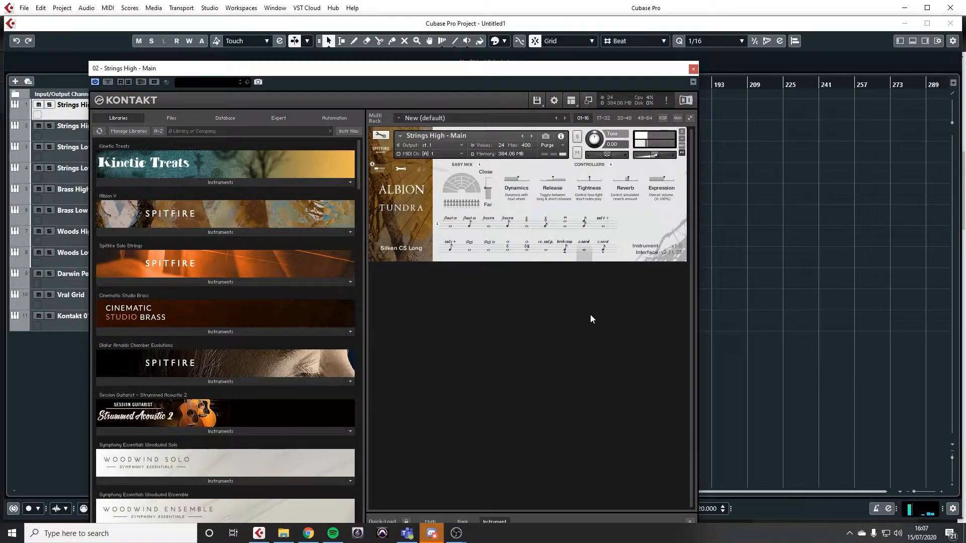
click(601, 251)
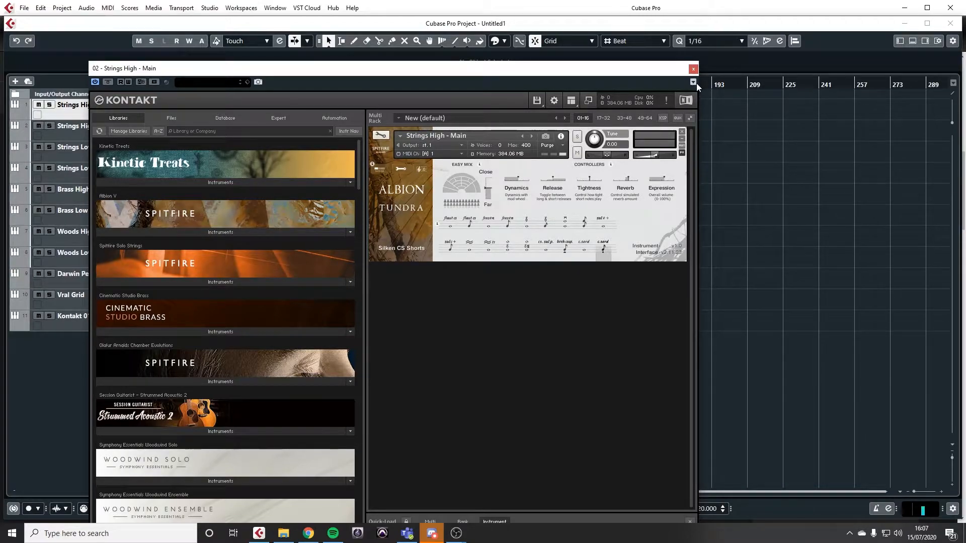
Step: Close the Strings High - Main instrument and open the Kontakt instrument of the Strings High - SW track
drag(593, 73, 739, 61)
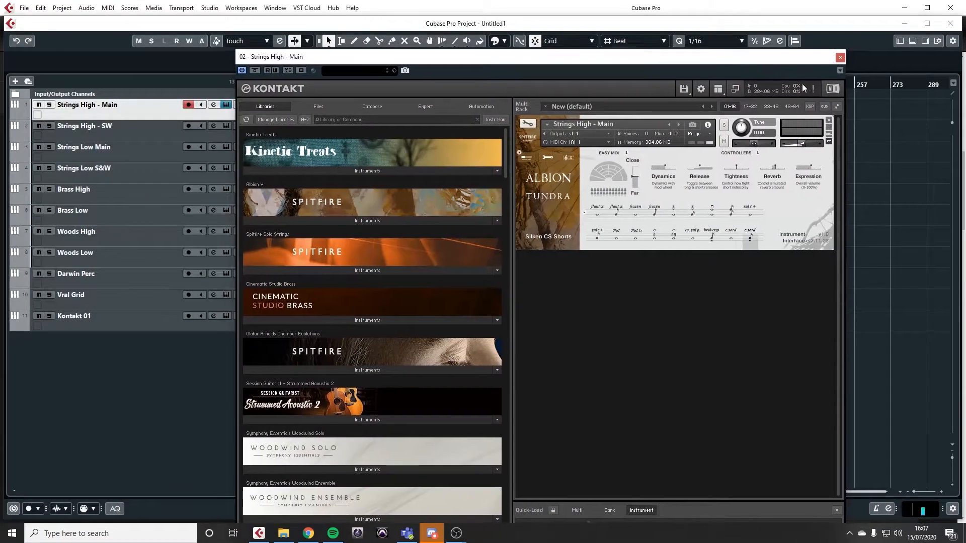
click(840, 57)
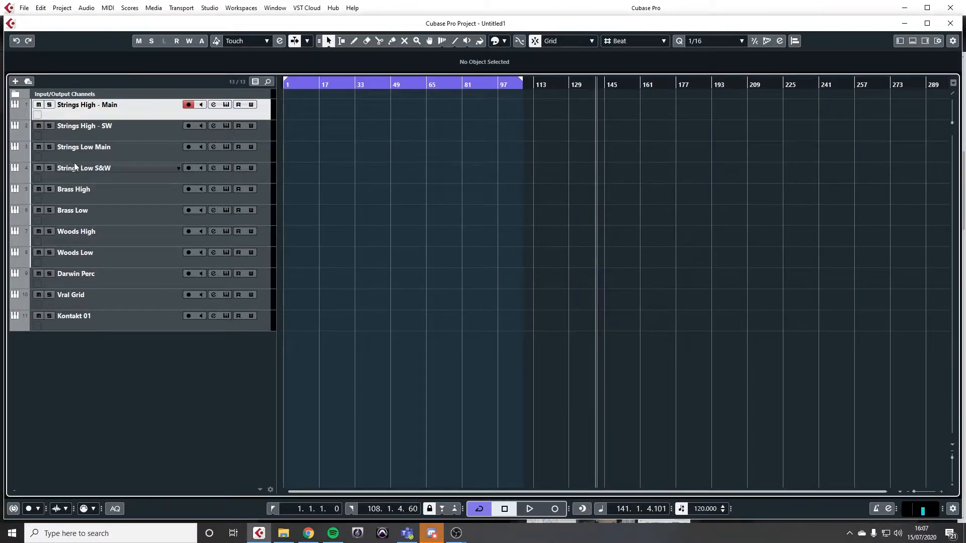
click(142, 131)
click(226, 126)
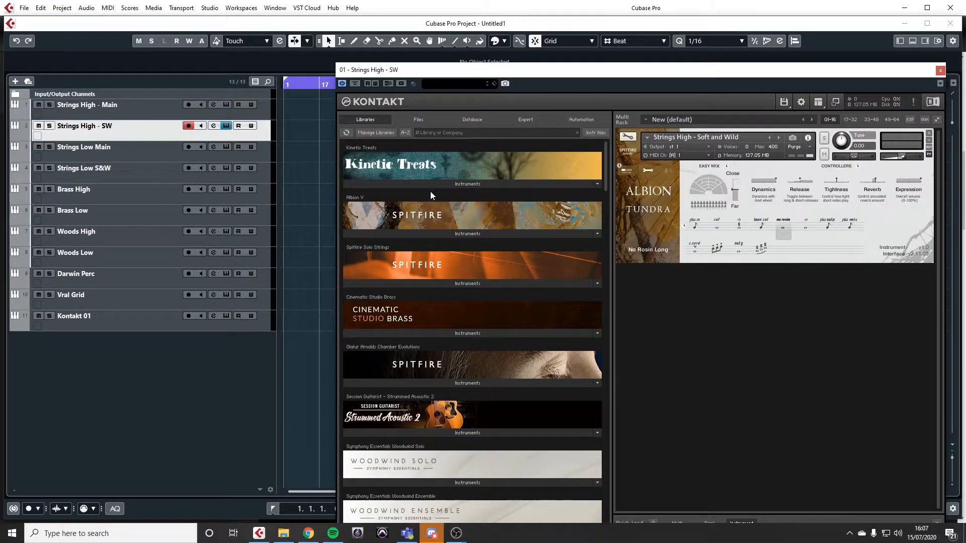
drag(712, 68, 644, 71)
Step: Audition the Strings High - SW articulations in order, from Brushed Pizz CS through Harmonic Trems and No Rosin Long to the one after Pizz Sul Pont
click(633, 233)
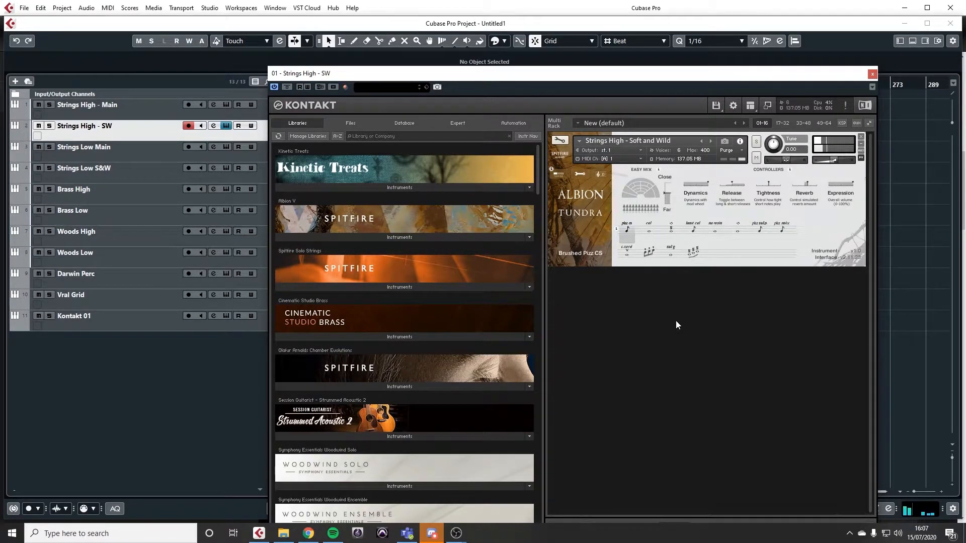
click(650, 230)
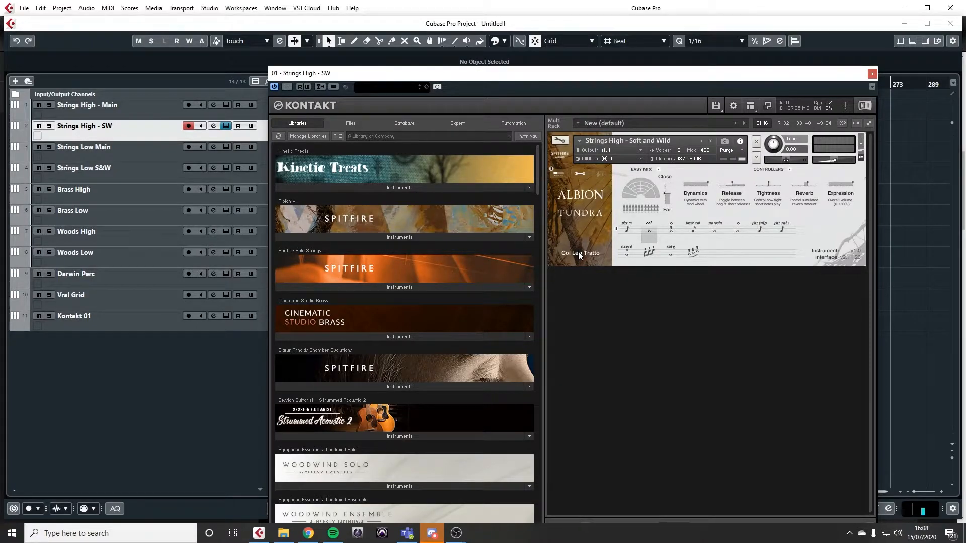
click(673, 228)
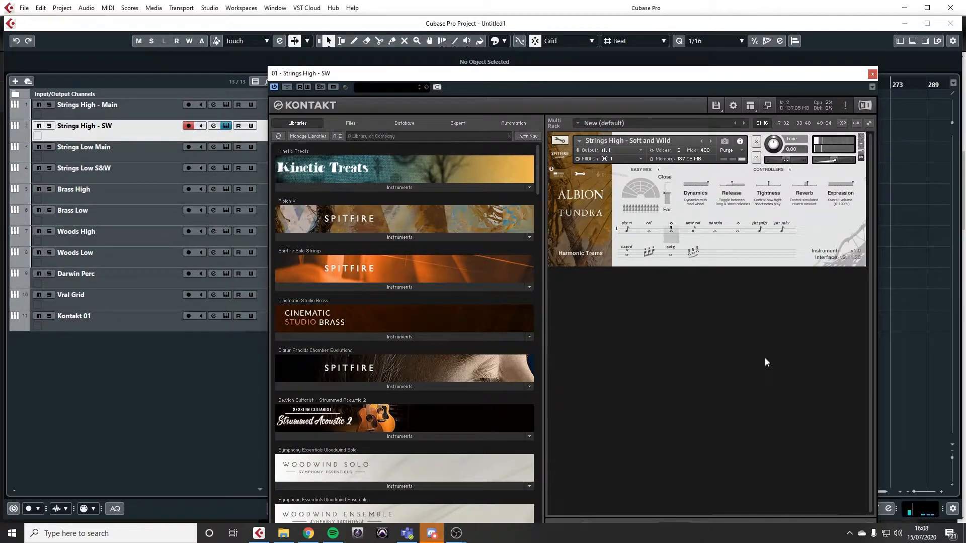
click(694, 229)
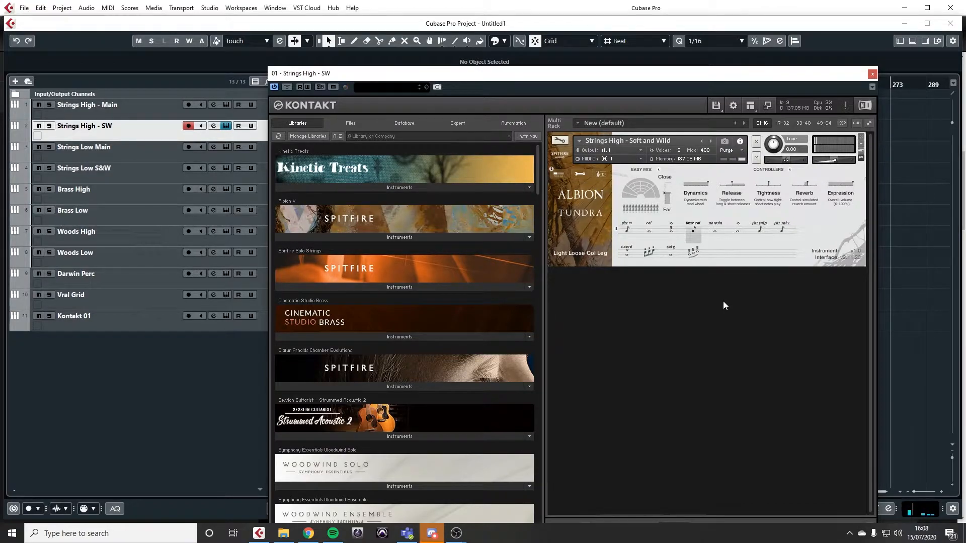
click(713, 227)
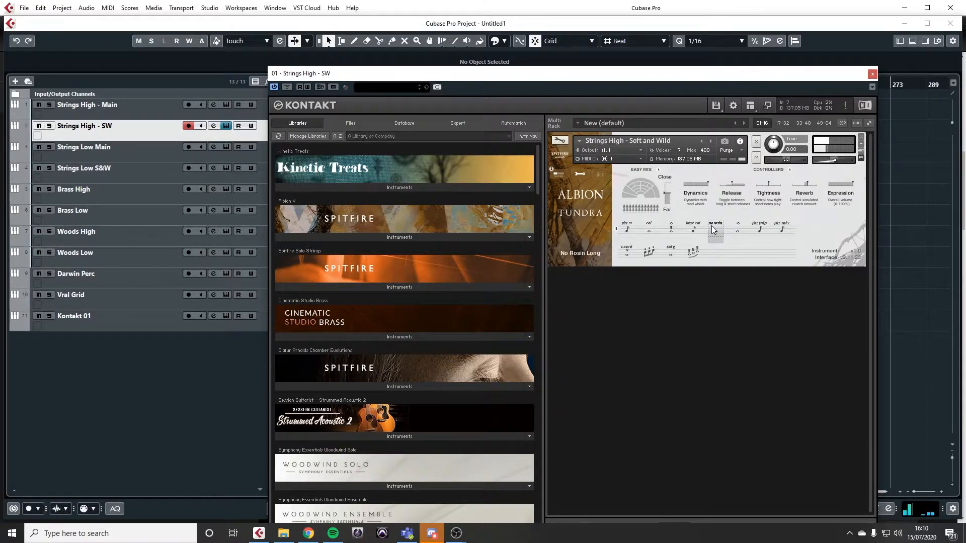
click(737, 230)
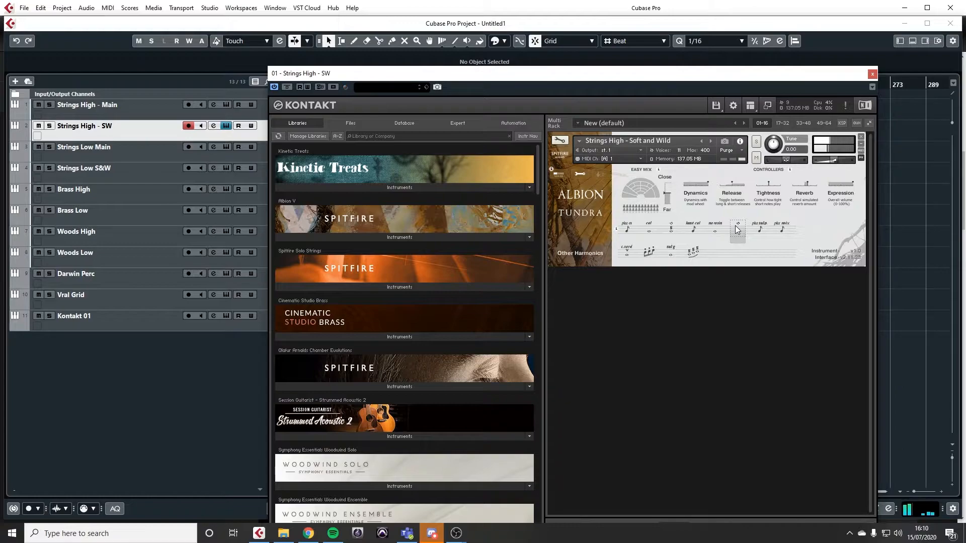
click(758, 229)
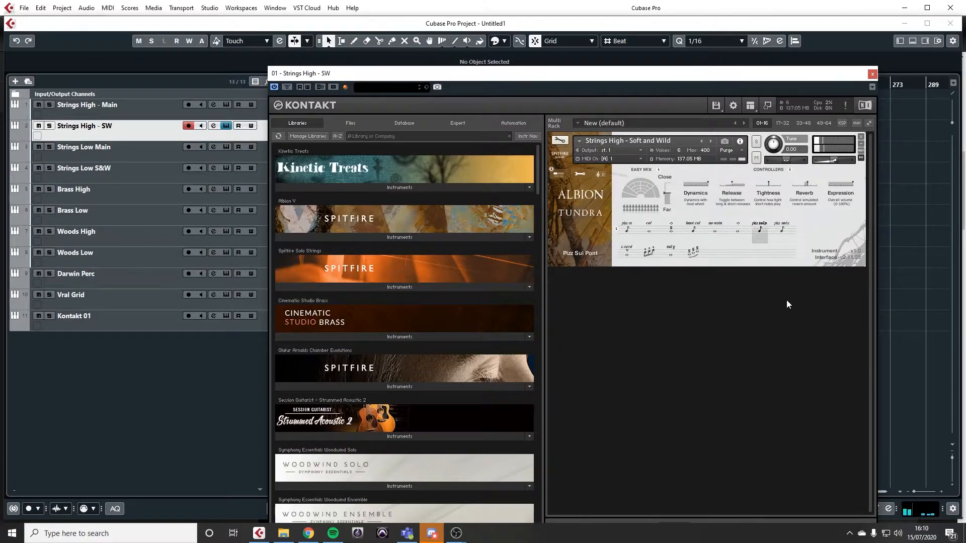
click(782, 229)
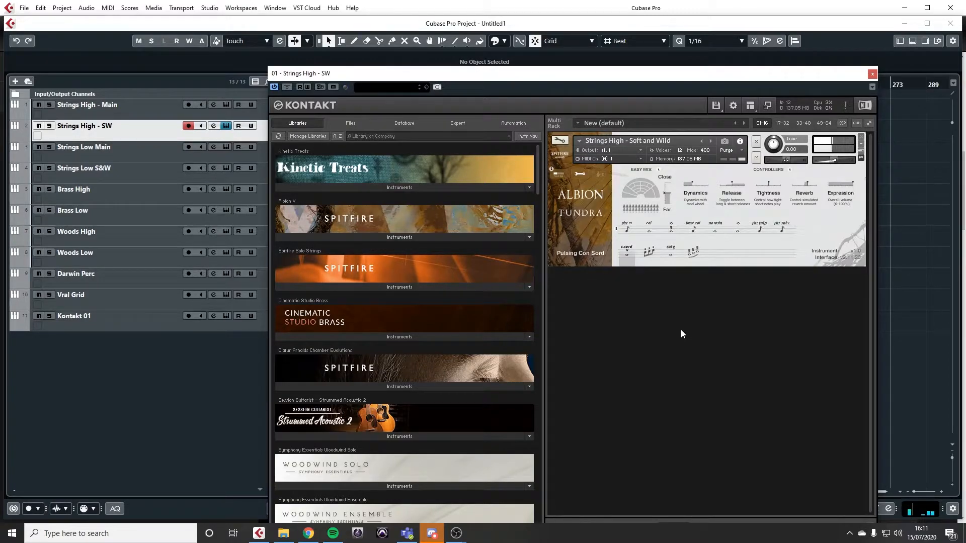
Step: Audition the Ricochet, Sul G and Travelling Trems articulations of the Strings High - Soft and Wild patch
click(649, 252)
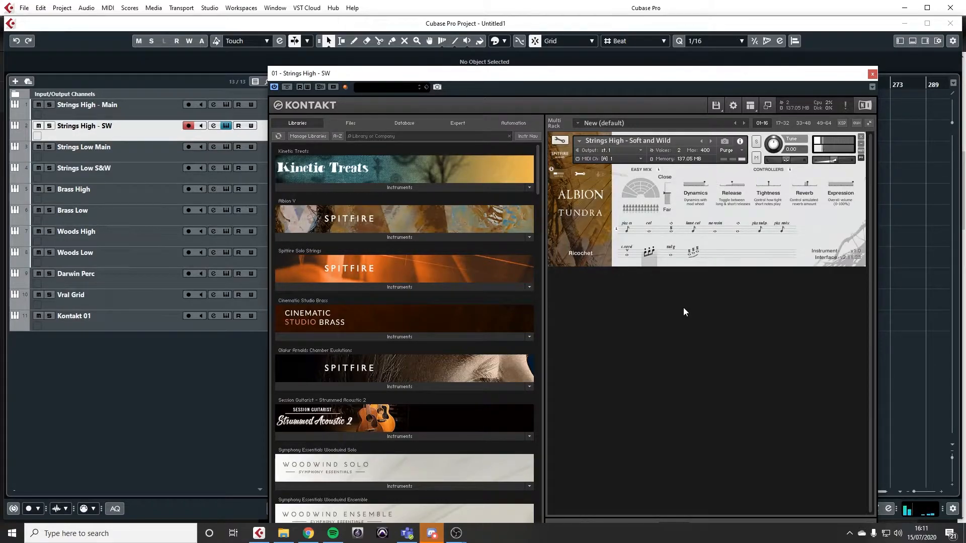
click(670, 253)
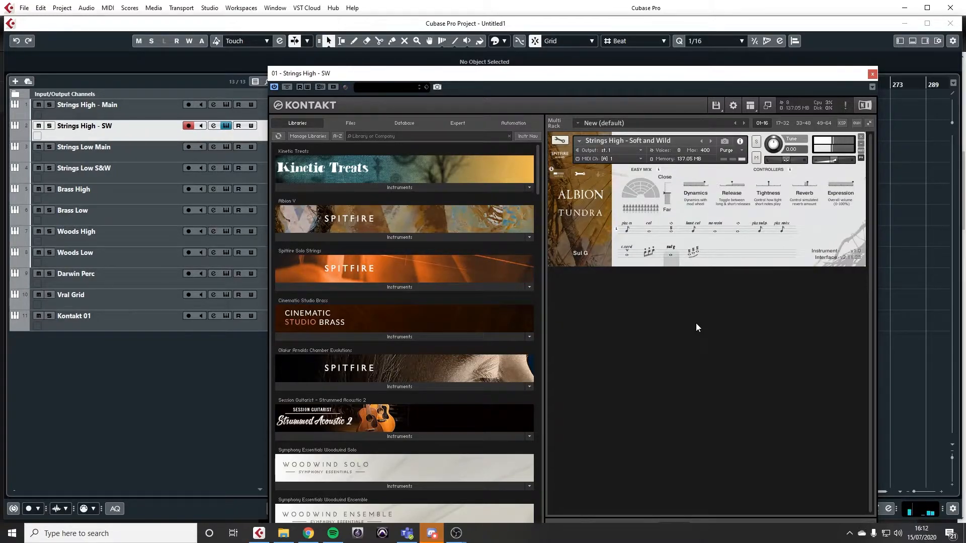
click(689, 252)
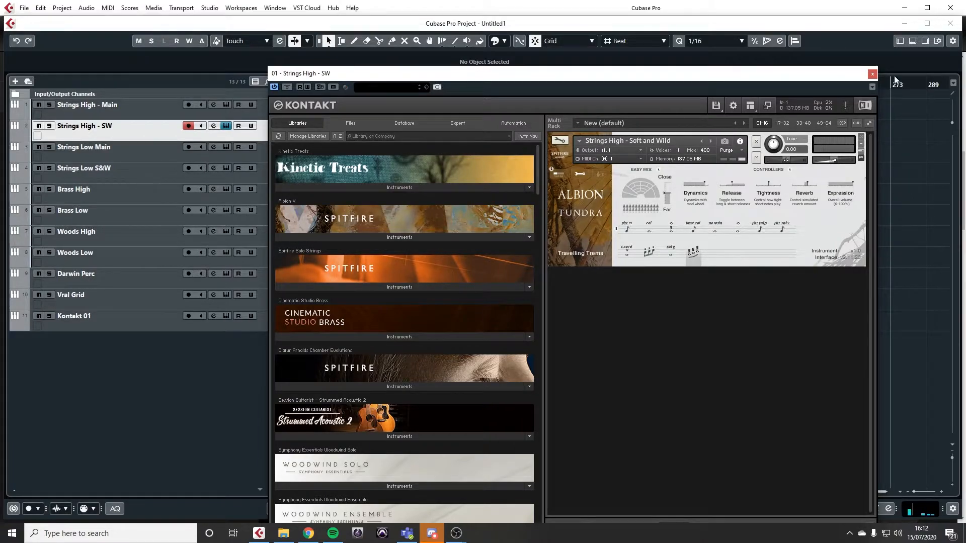
Step: Replace the Strings High - SW instrument window with that of Strings Low Main and audition its Air and Ice and Air Ice and Tratto articulations
click(873, 74)
click(140, 157)
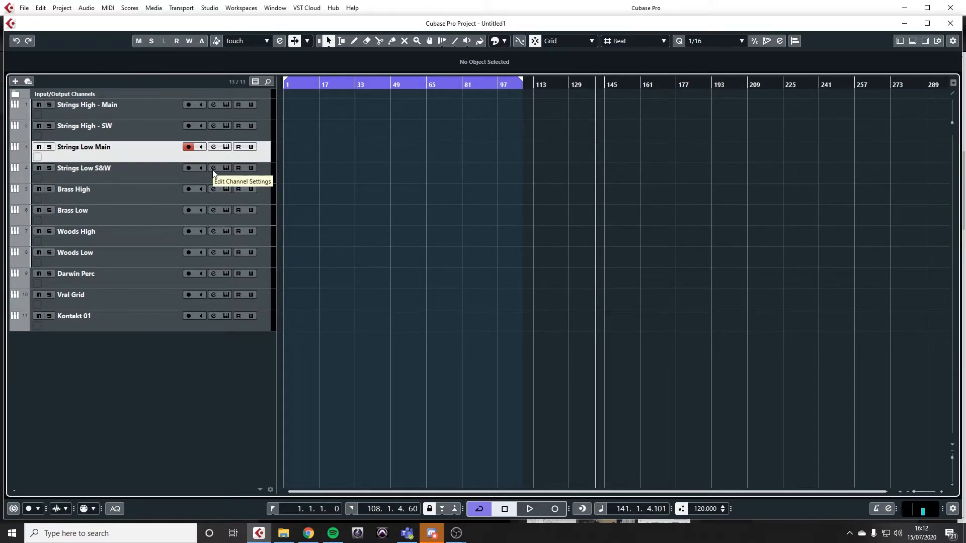
click(226, 147)
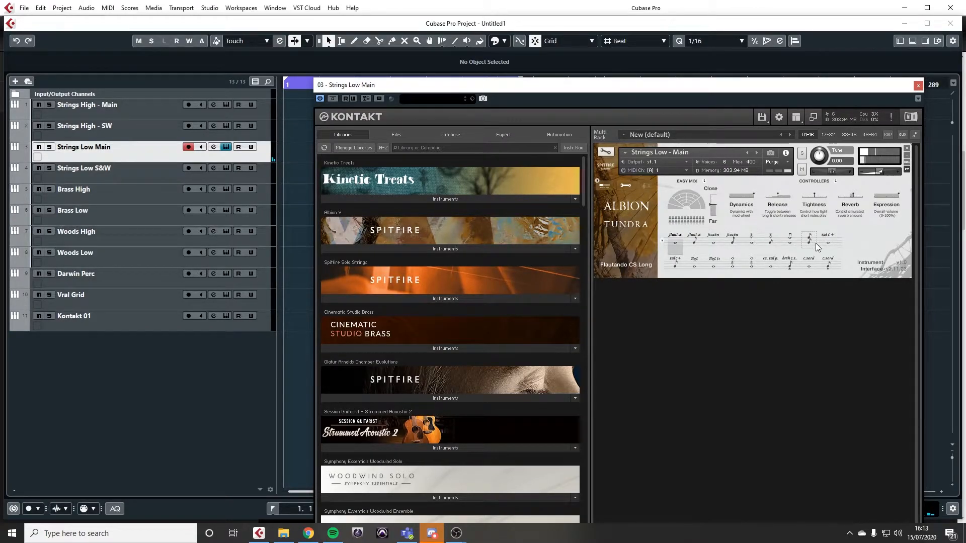
click(695, 264)
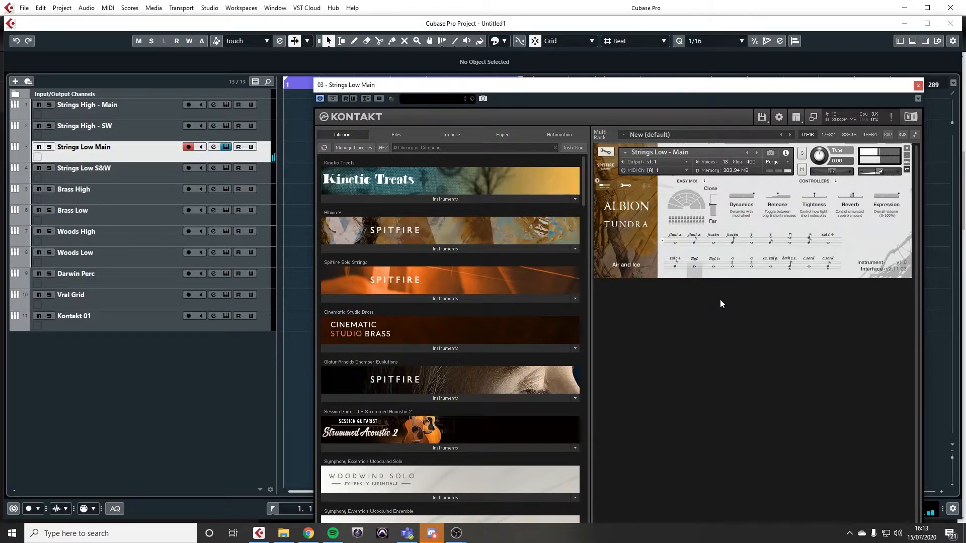
click(714, 266)
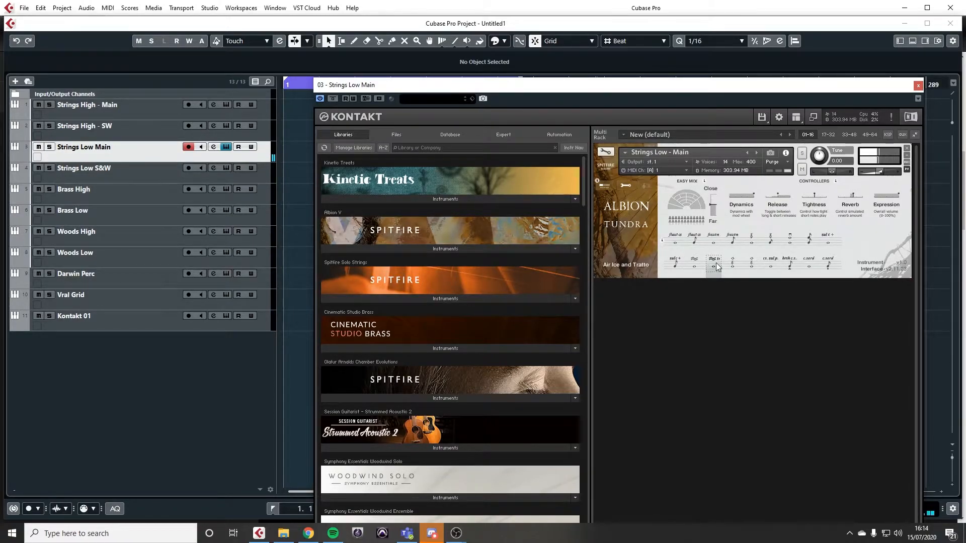
Step: Replace the Strings Low Main instrument window with that of Strings Low S&W and audition its No Rosin Long articulation
click(917, 86)
click(136, 181)
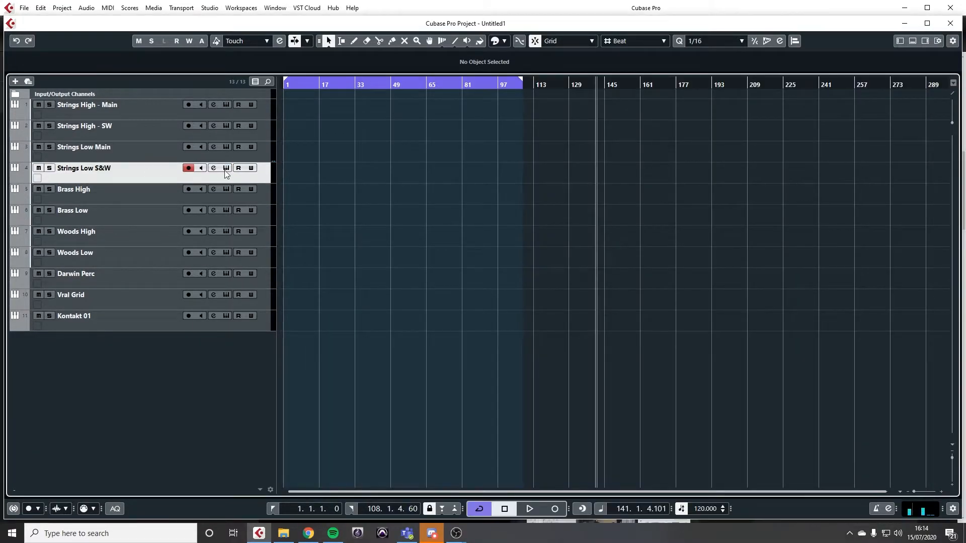
click(226, 168)
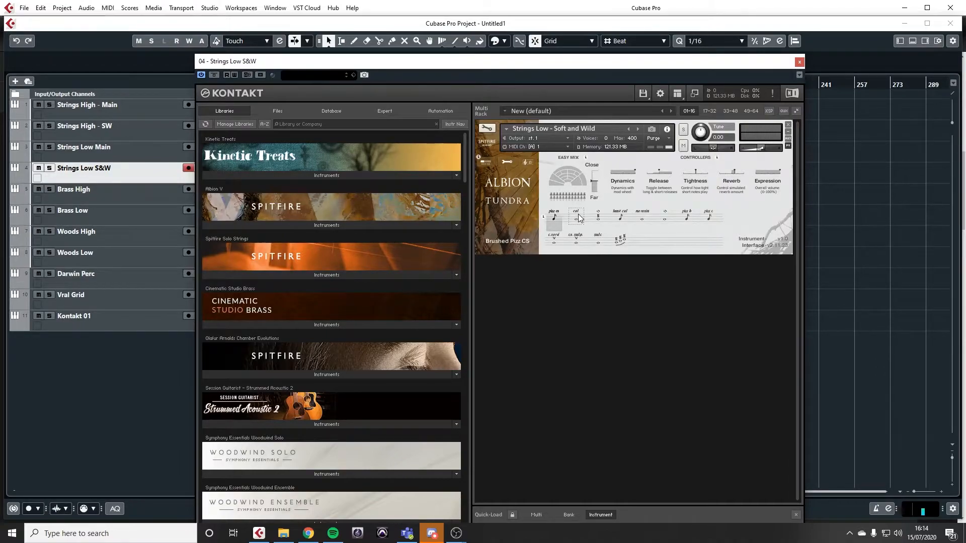
click(642, 217)
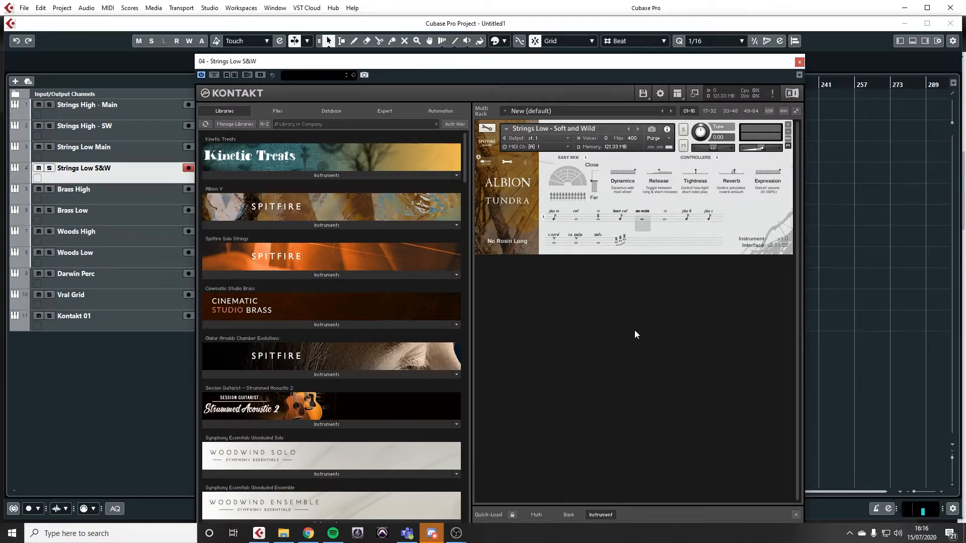
Step: Replace the Strings Low S&W instrument window with that of Brass High and audition its Air, Bursts and Doodle Tonguing articulations
click(800, 62)
click(150, 197)
click(226, 189)
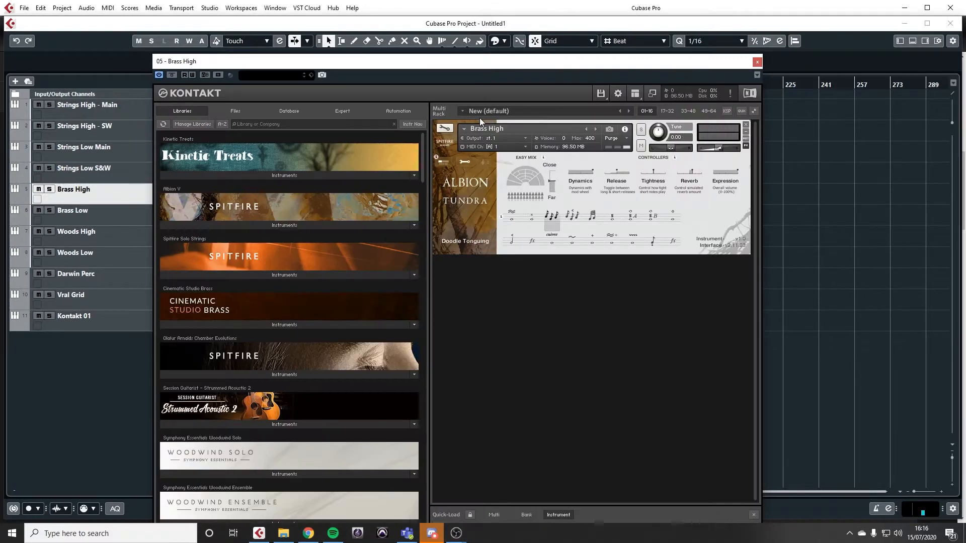
click(513, 218)
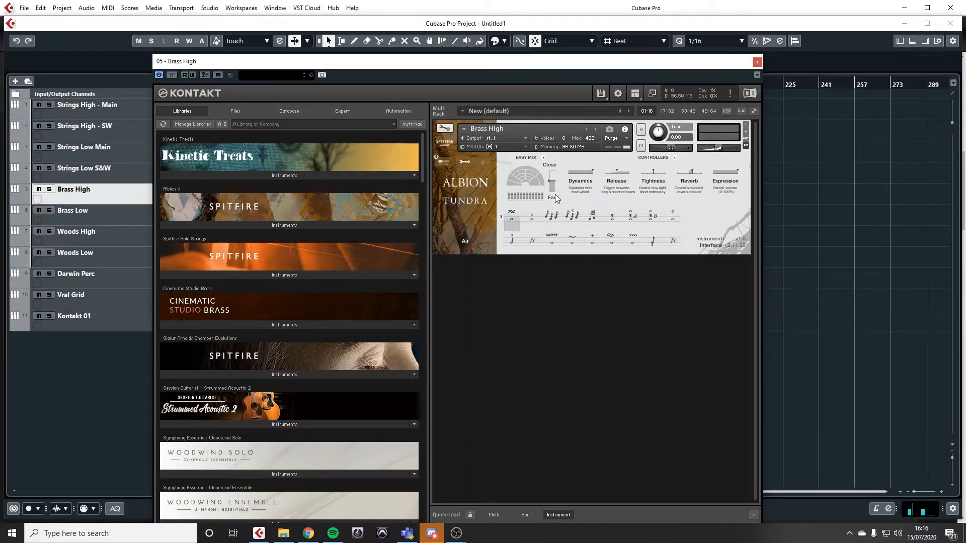
click(535, 216)
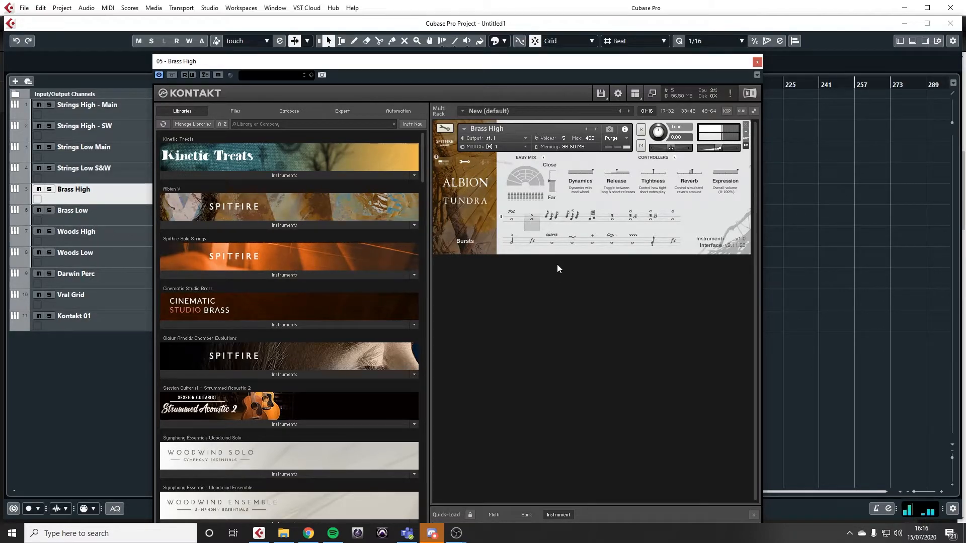
click(553, 219)
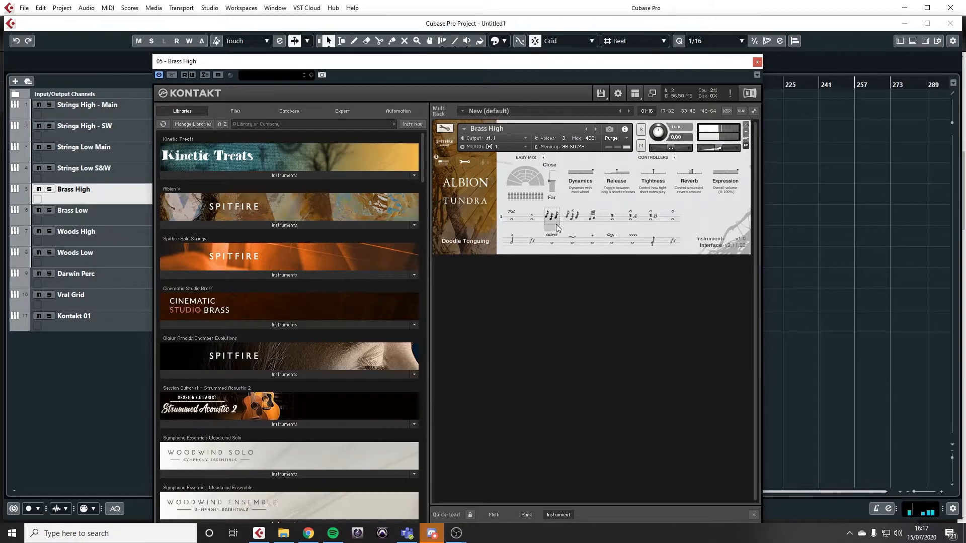
Step: Audition the Brass High articulations Double Tongue Mute, Finger Trills, Fluttered, Granular Flutter A, Granular Flutter B and Hollow
click(574, 222)
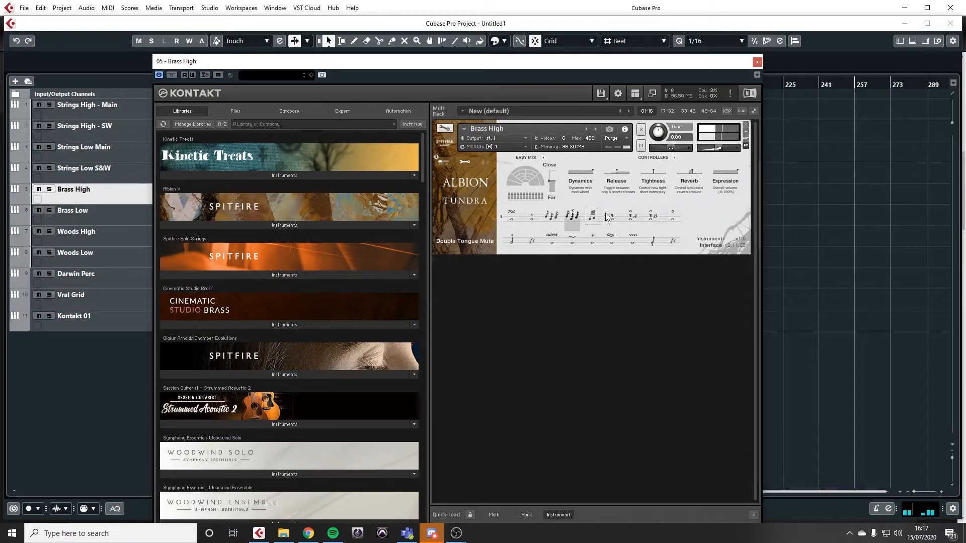
click(592, 222)
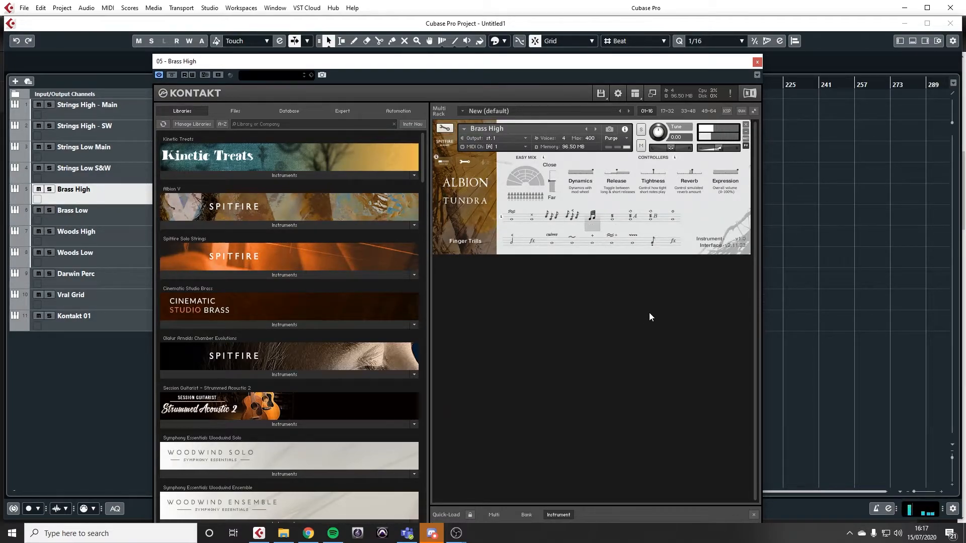
click(618, 219)
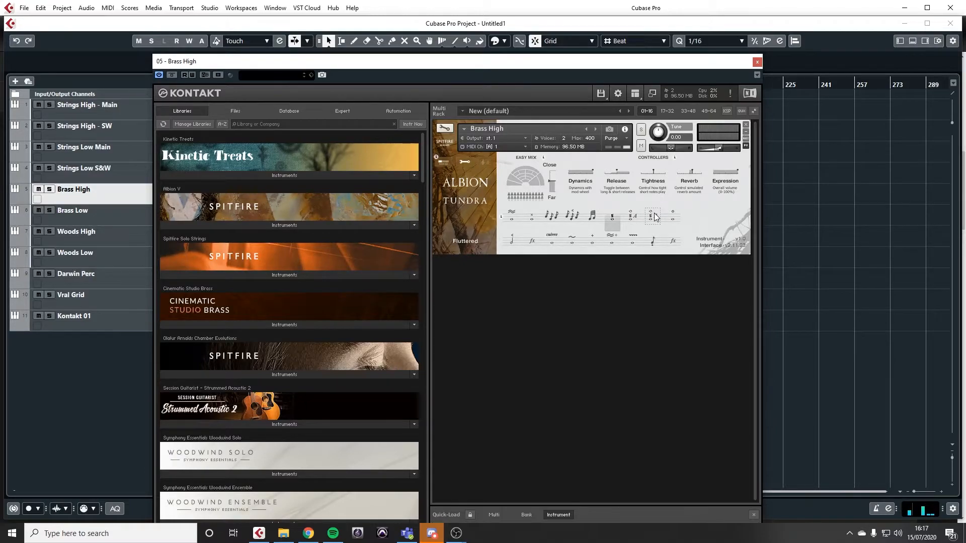
click(632, 217)
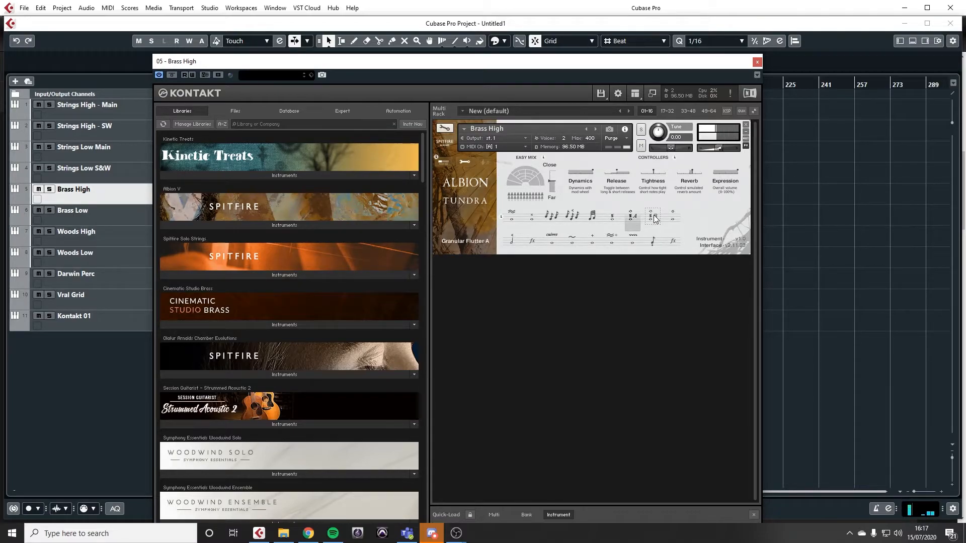
click(654, 217)
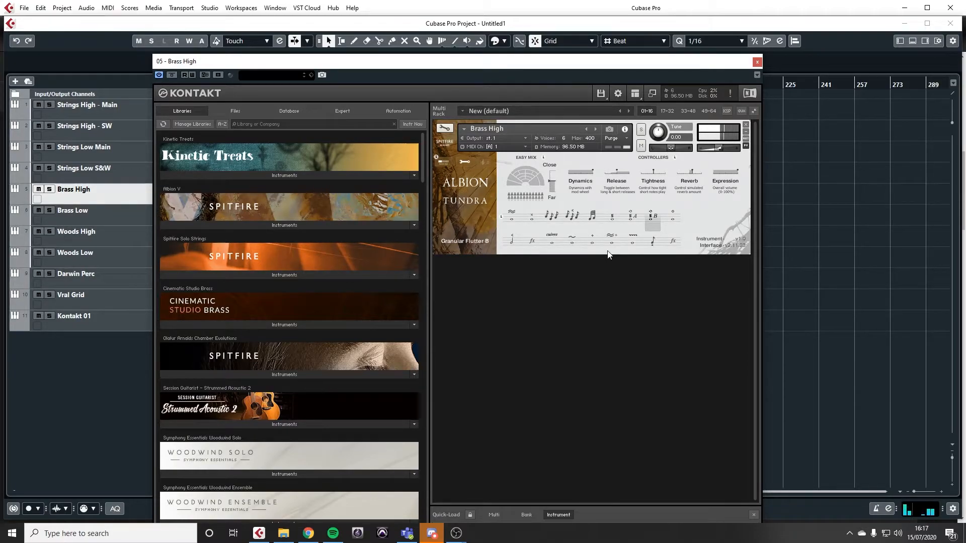
click(676, 220)
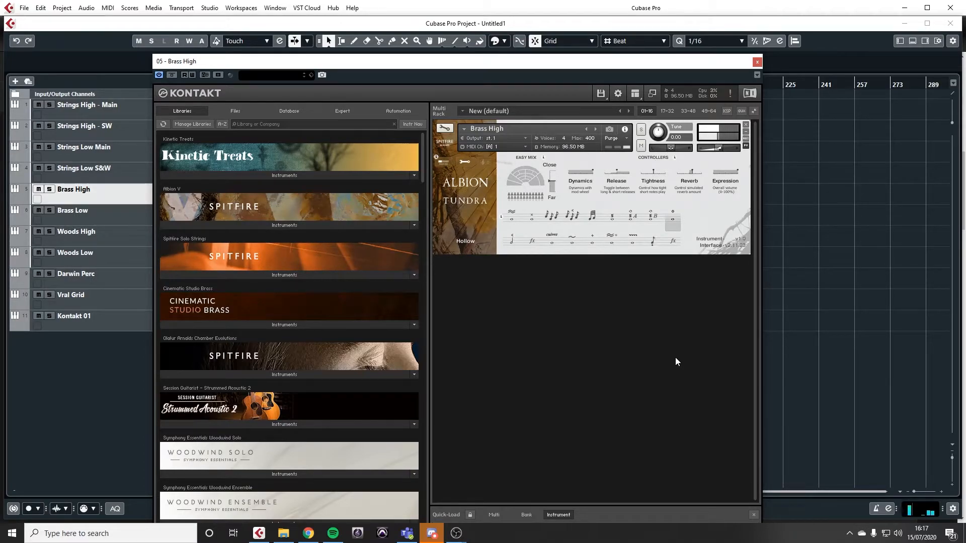
Step: Audition the Mini Cresc, Multiphonics, Overblown FFF, Slight Bend and Stifled articulations of the Brass High patch
click(511, 242)
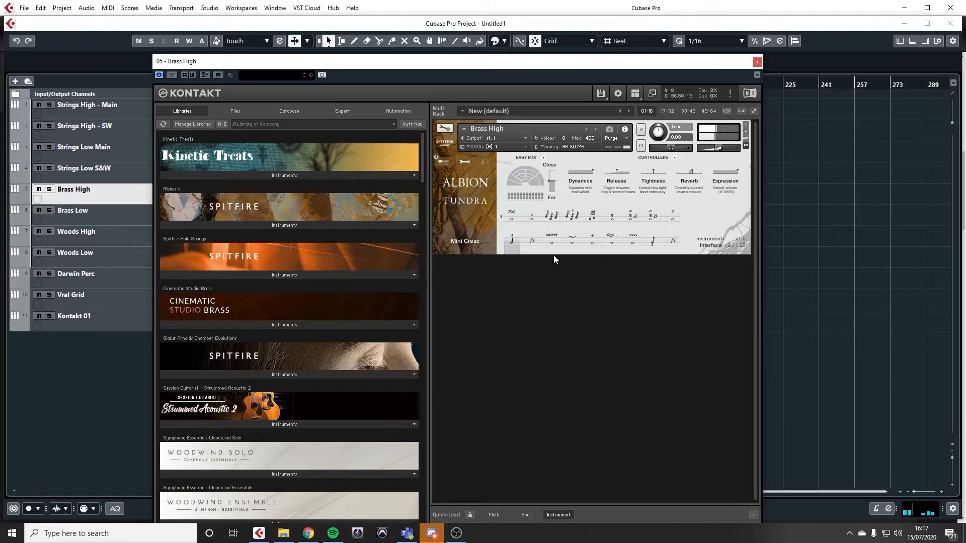
click(529, 242)
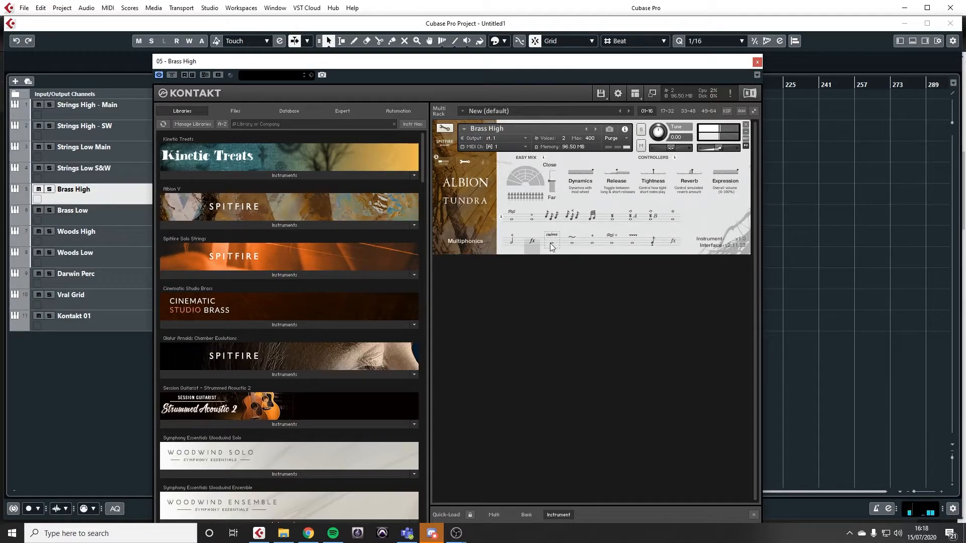
click(551, 243)
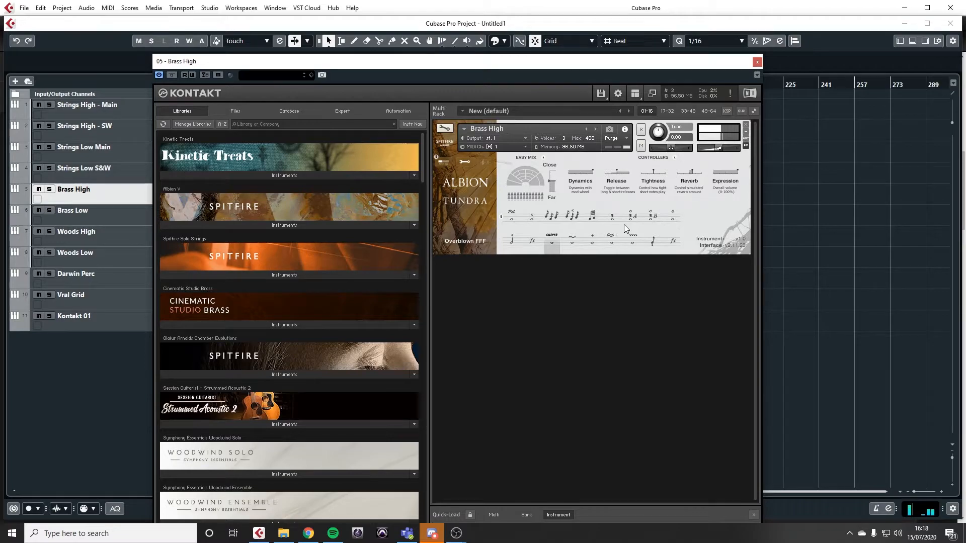
click(572, 243)
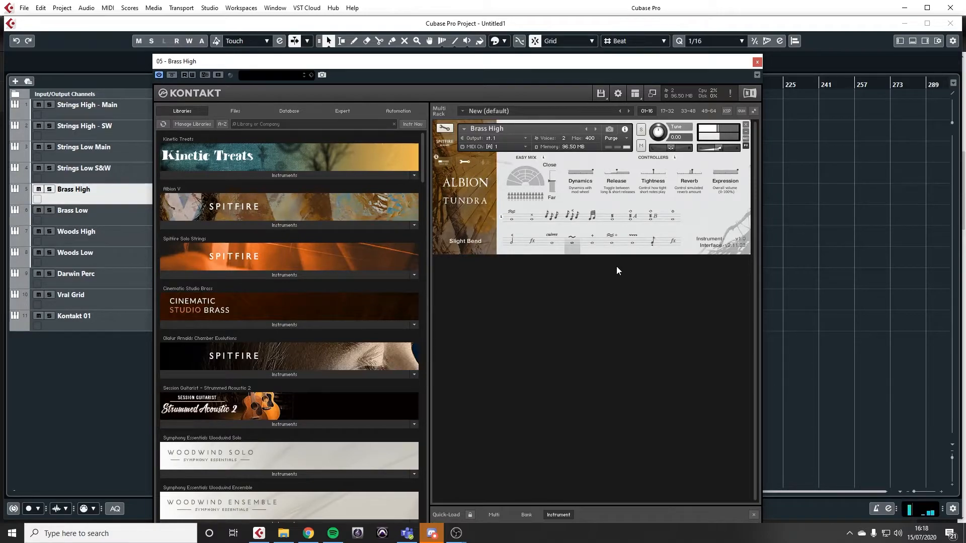
click(593, 241)
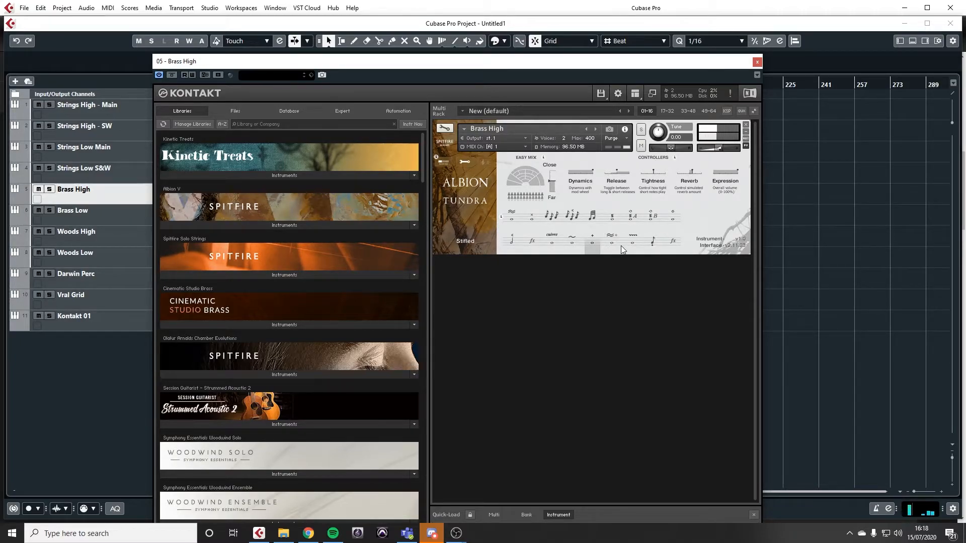
Step: Audition the last Brass High articulations, from Super Air through Vibrato and Short to Tuning Slide Taken Off
click(615, 242)
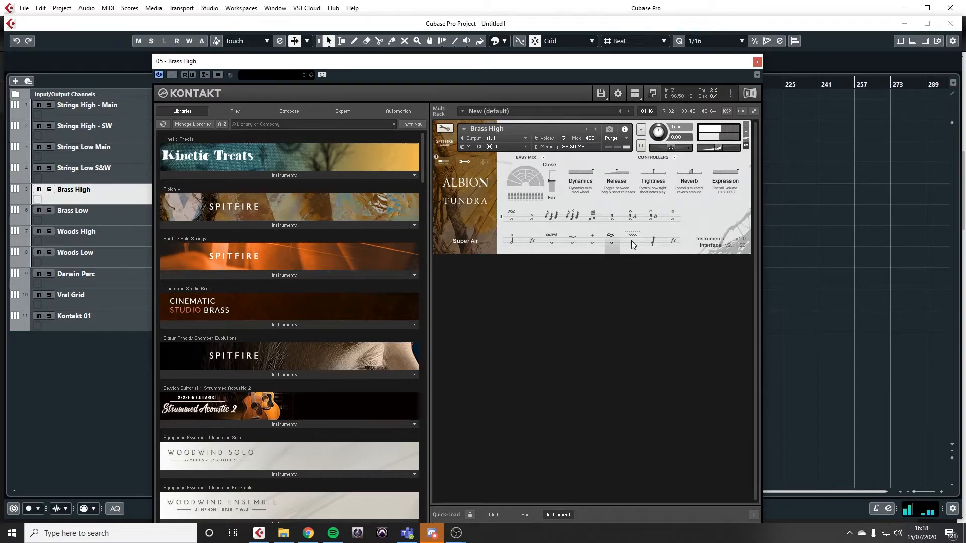
click(632, 241)
click(650, 246)
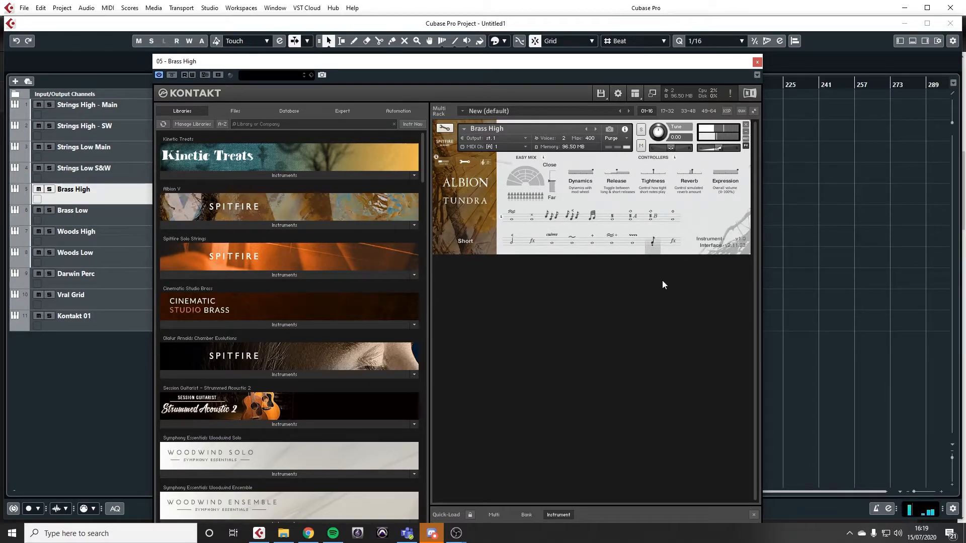
click(673, 250)
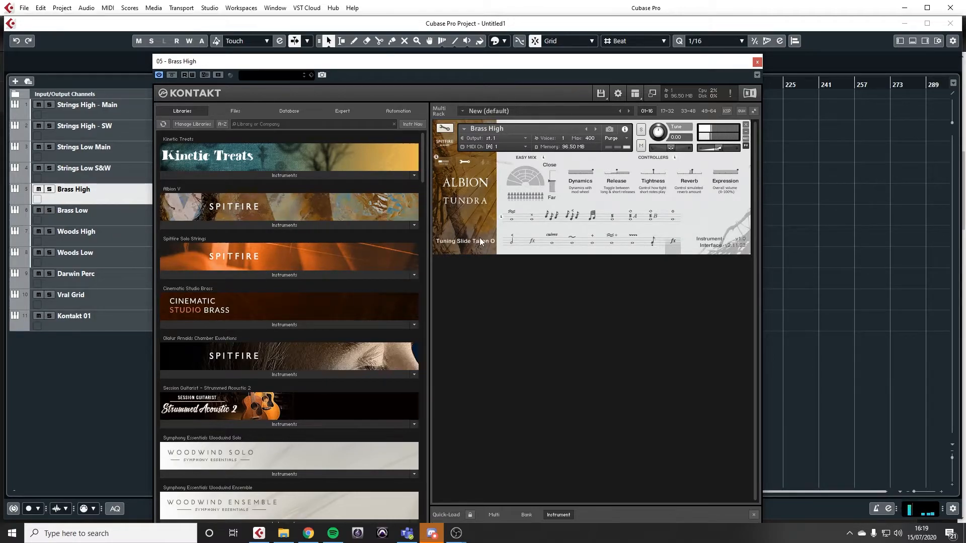
Step: Replace the Brass High instrument window with that of Brass Low and audition its Bursts and Doodle Tonguing articulations
click(757, 63)
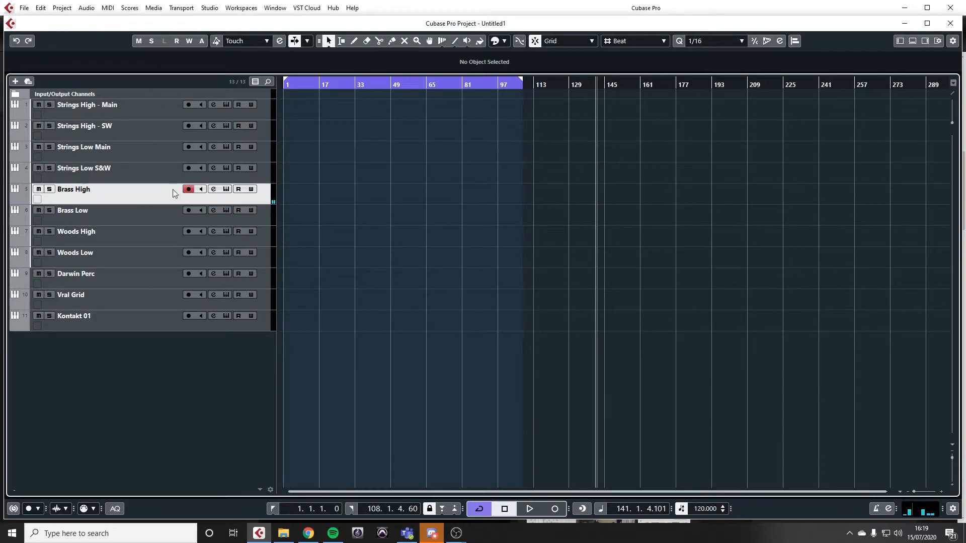
click(238, 222)
click(227, 211)
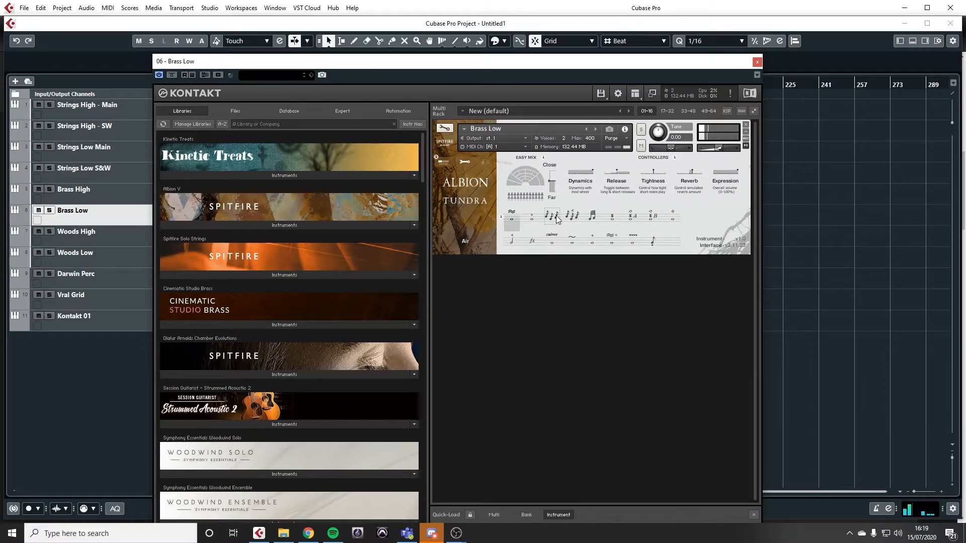
click(533, 220)
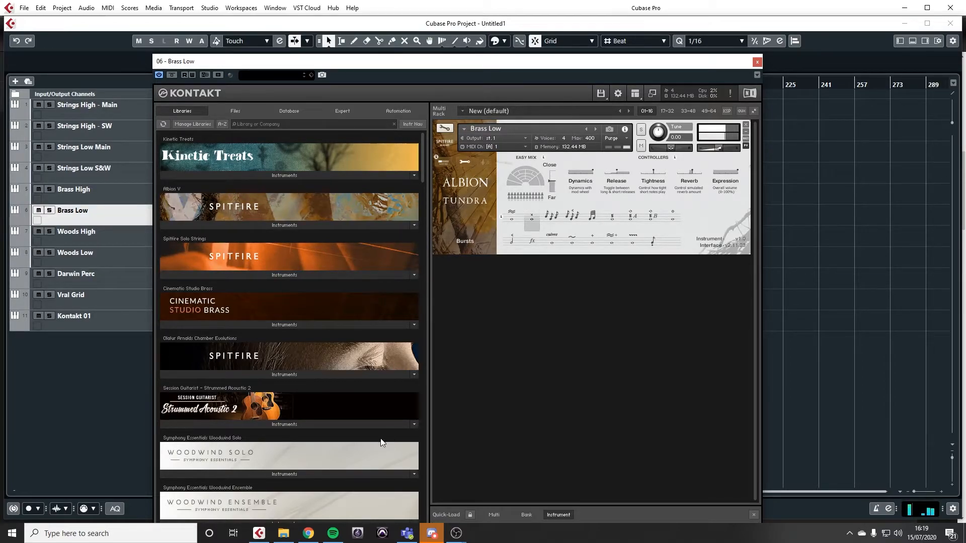
mouse_move(307, 539)
click(557, 218)
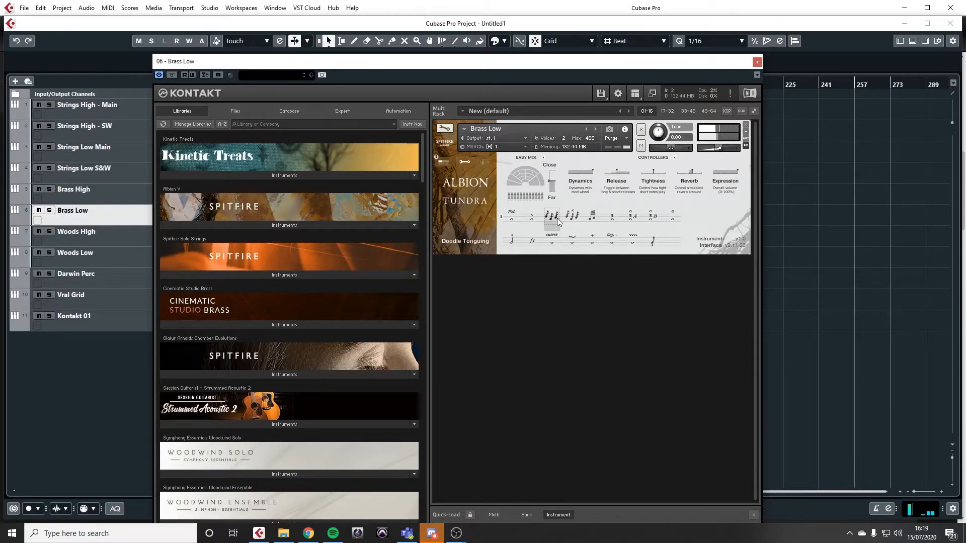
Step: Audition further Brass Low articulations, including Fluttered, Hollow, Mini Cresc, Overblown FFF and Vibrato
click(572, 219)
click(613, 220)
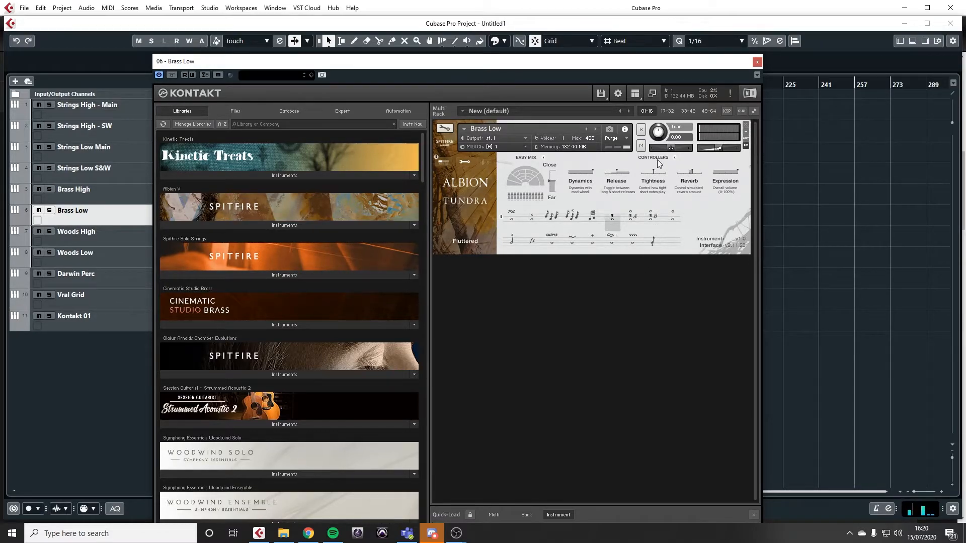
click(630, 220)
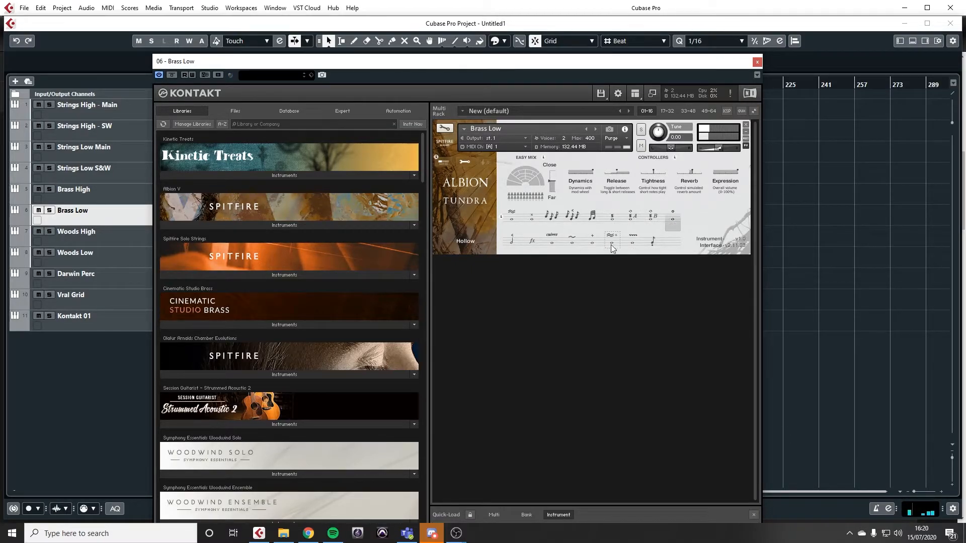
click(511, 240)
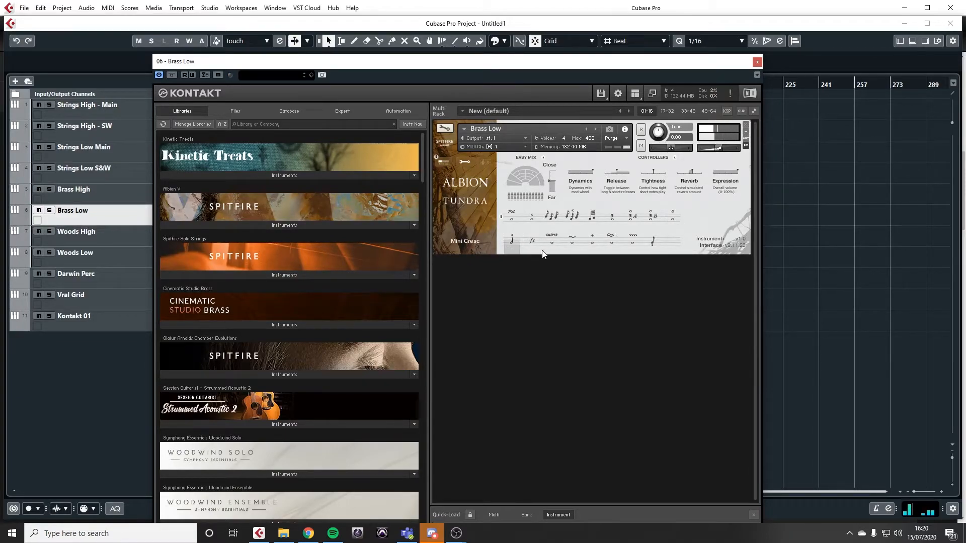
click(554, 242)
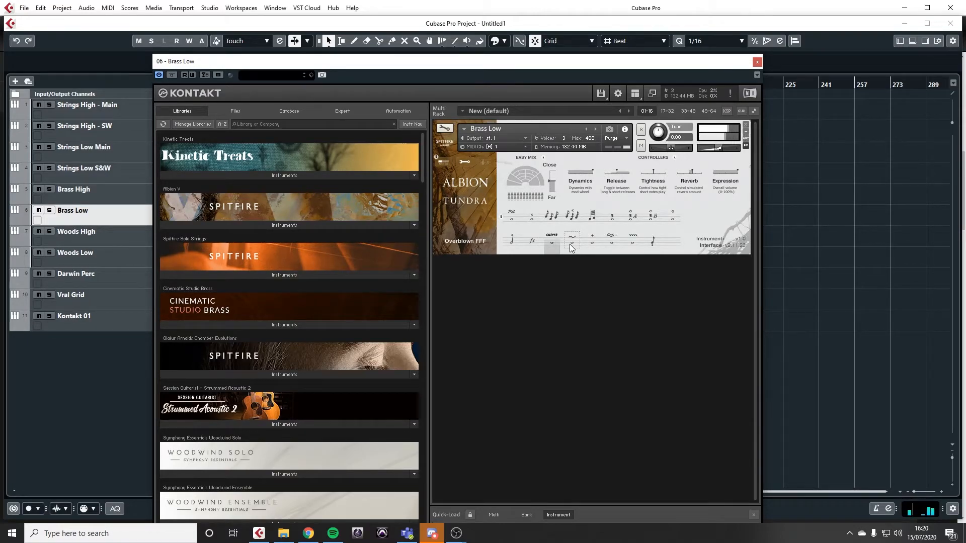
click(632, 239)
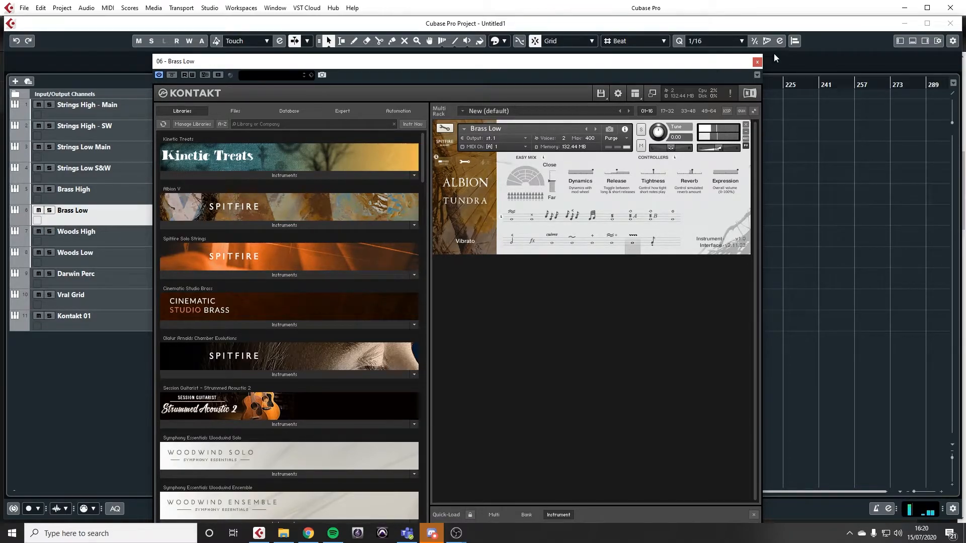
Step: Replace the Brass Low instrument window with that of Woods High and audition its Air, Aleatoric Overblown, Bursts and Doodle Tonguing articulations
click(757, 61)
click(226, 241)
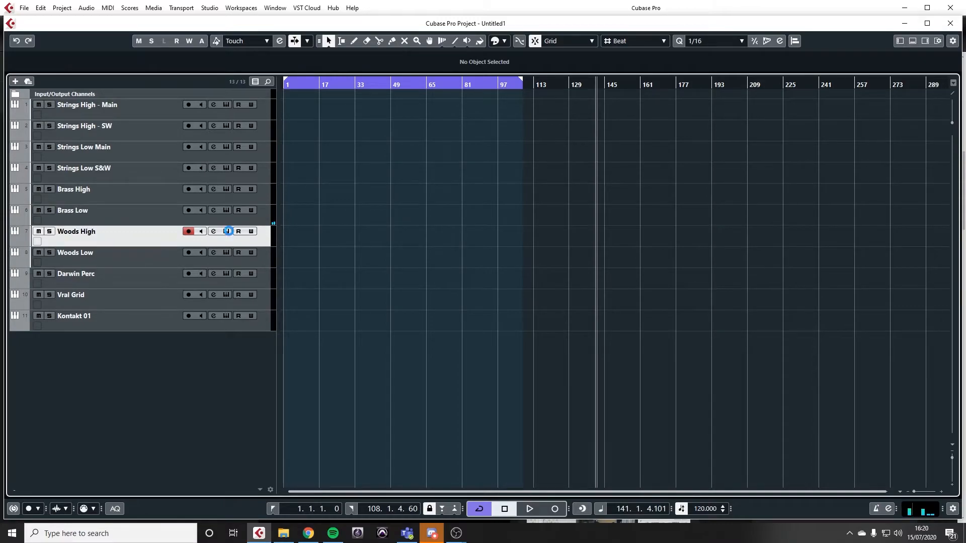
click(226, 231)
click(534, 164)
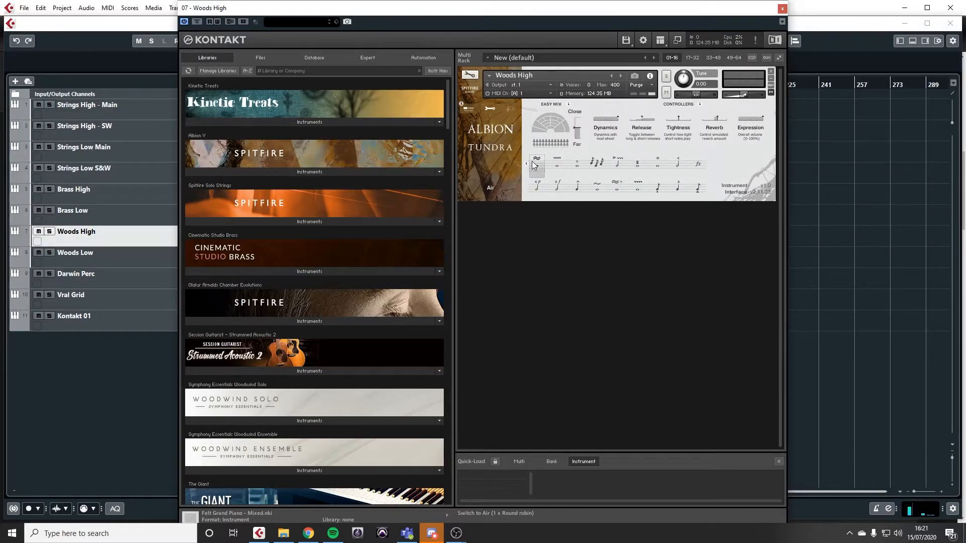
click(557, 162)
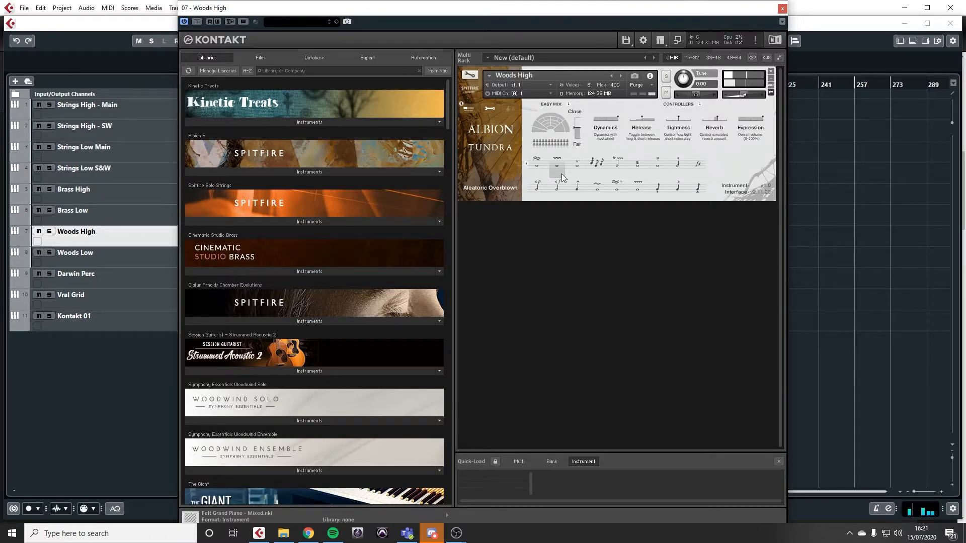
click(576, 168)
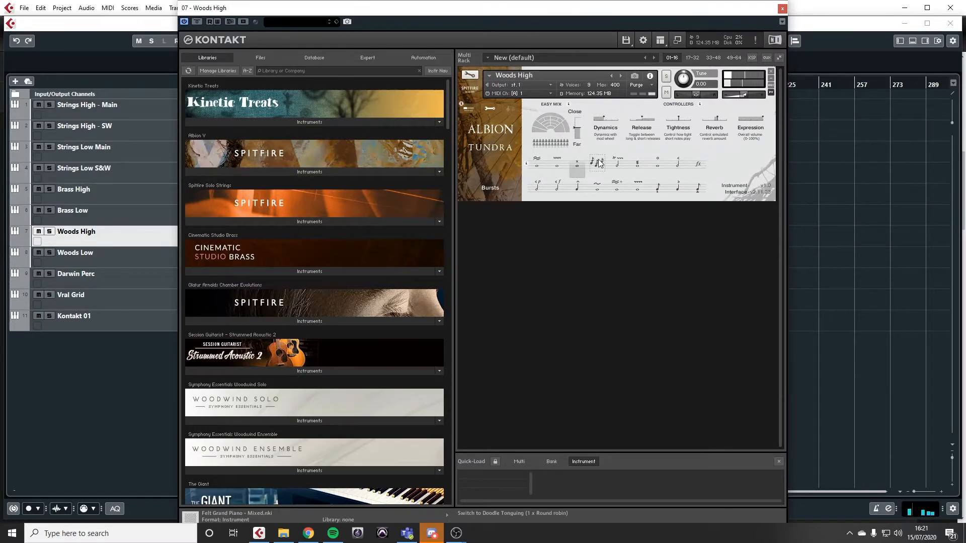
click(598, 162)
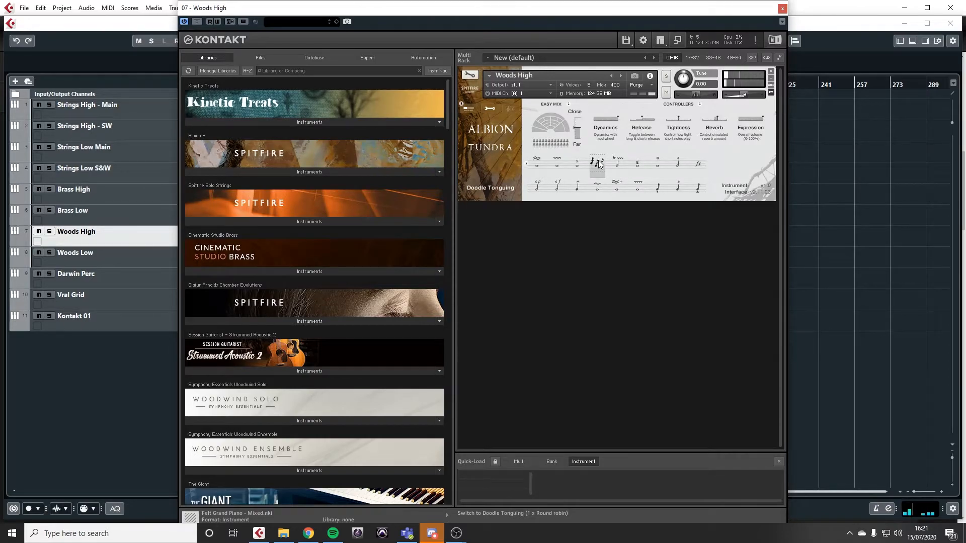
Step: Audition the Woods High articulations Finger Trills, Fluttered, Hollow, Overblowing, Overblown and Pulsing Semi Cresc
click(613, 171)
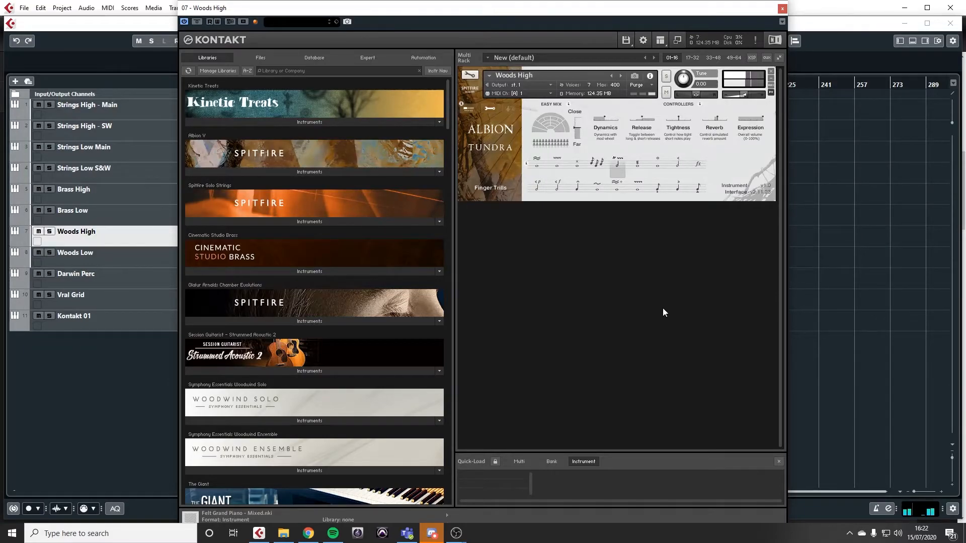
click(637, 166)
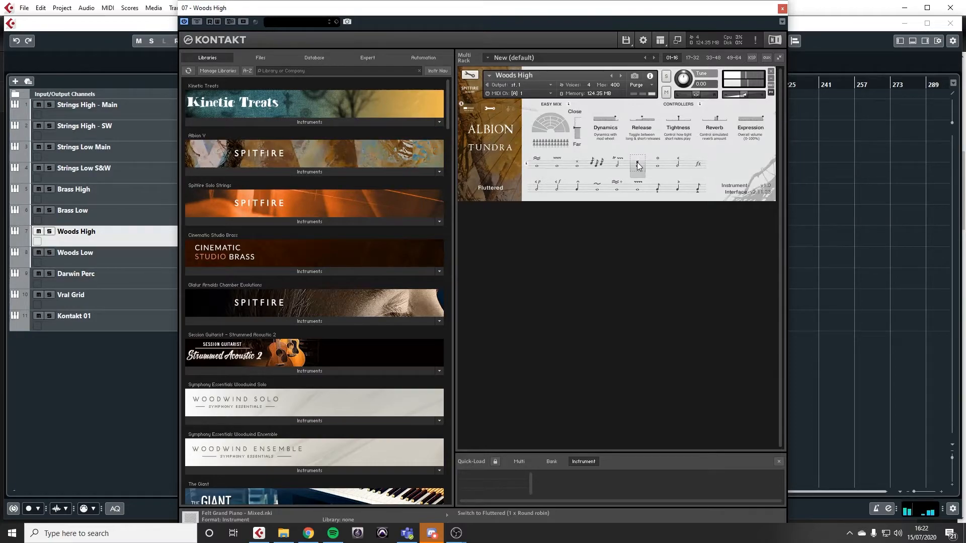
click(657, 165)
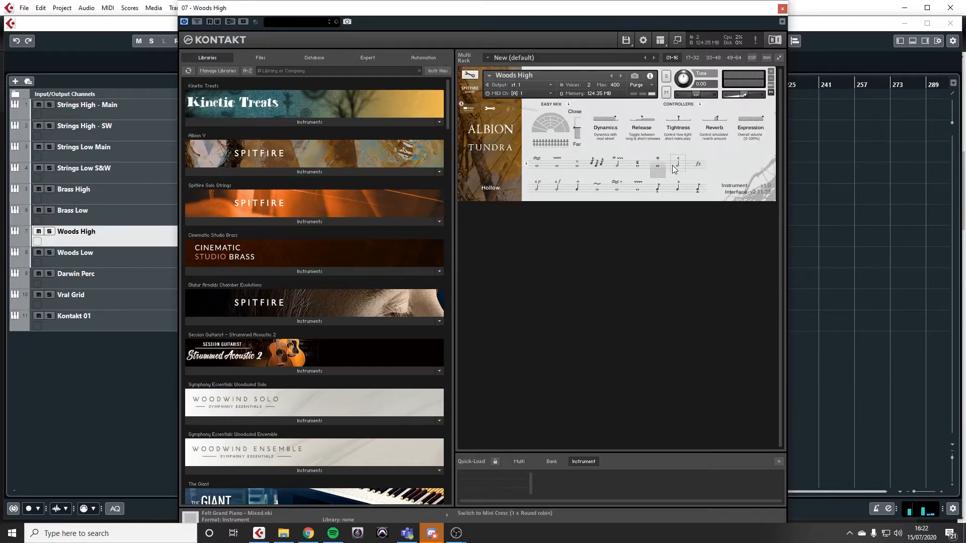
click(536, 188)
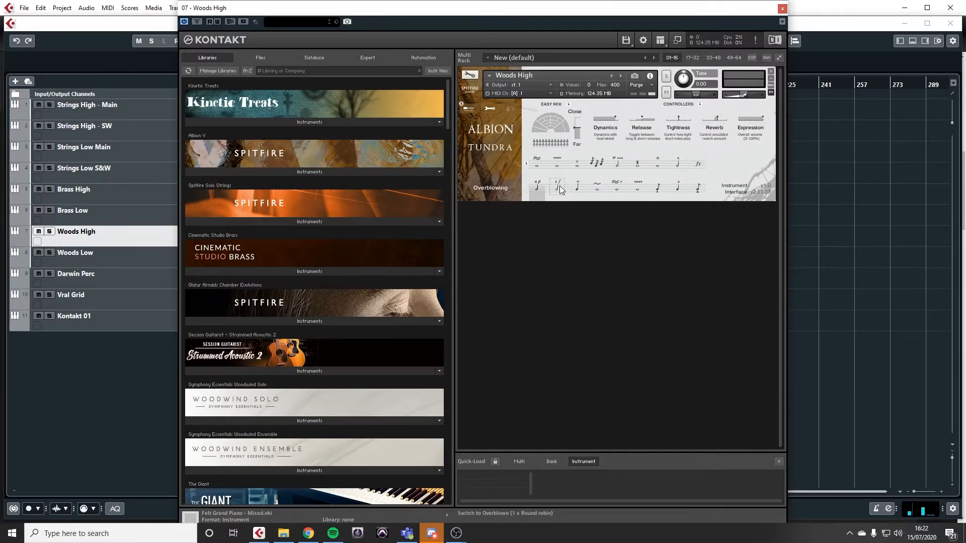
click(558, 188)
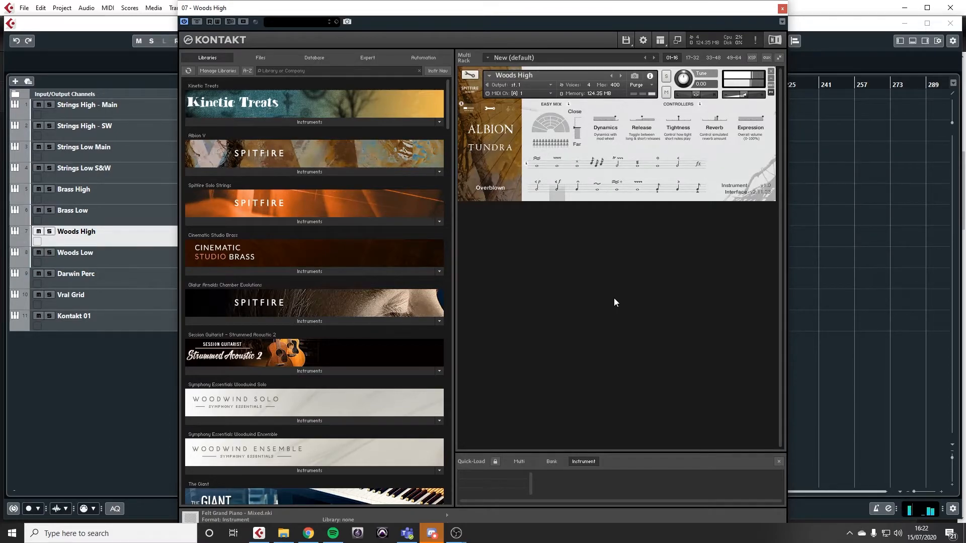
click(576, 189)
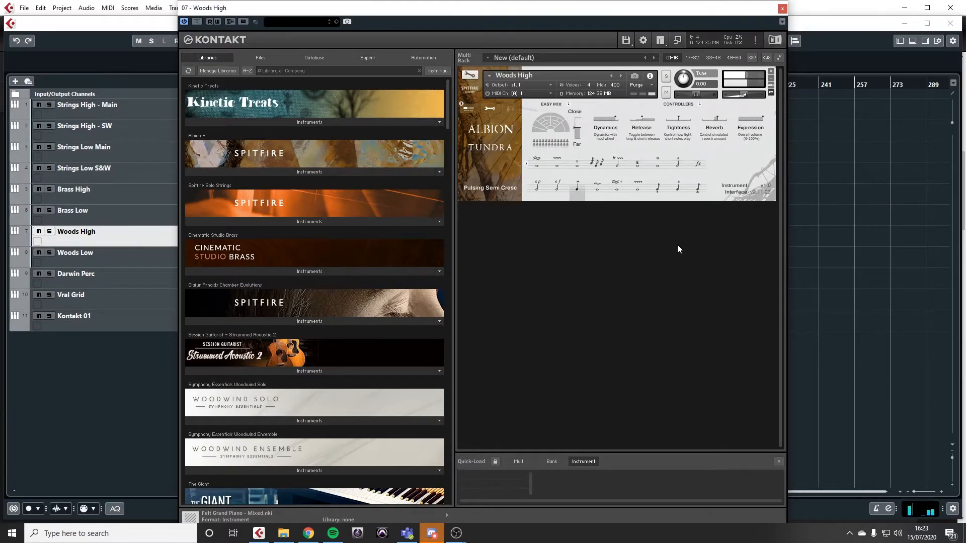
Step: Move the Woods High window aside, try Pulsing Semi Cresc at other project tempos such as 181, and reset the tempo to 120
drag(608, 22, 368, 51)
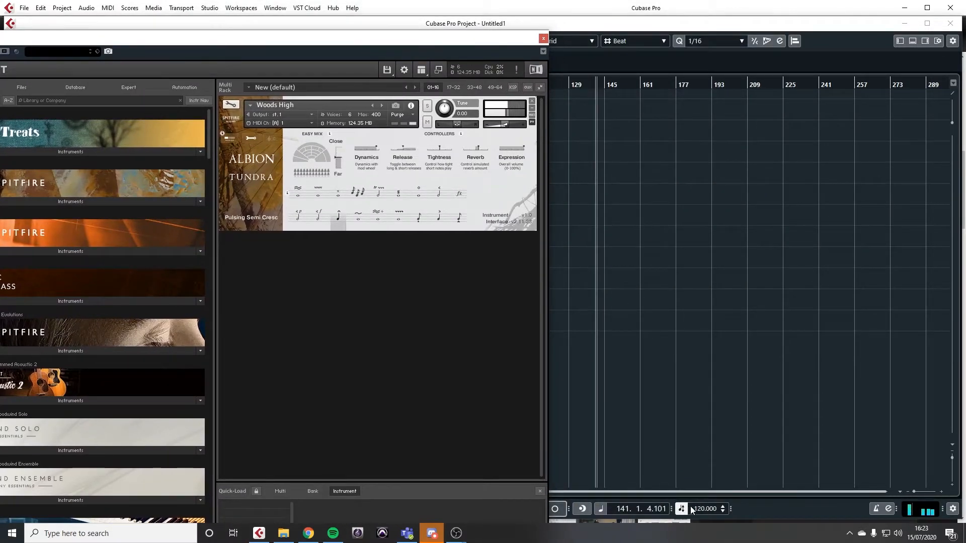
drag(703, 506, 699, 418)
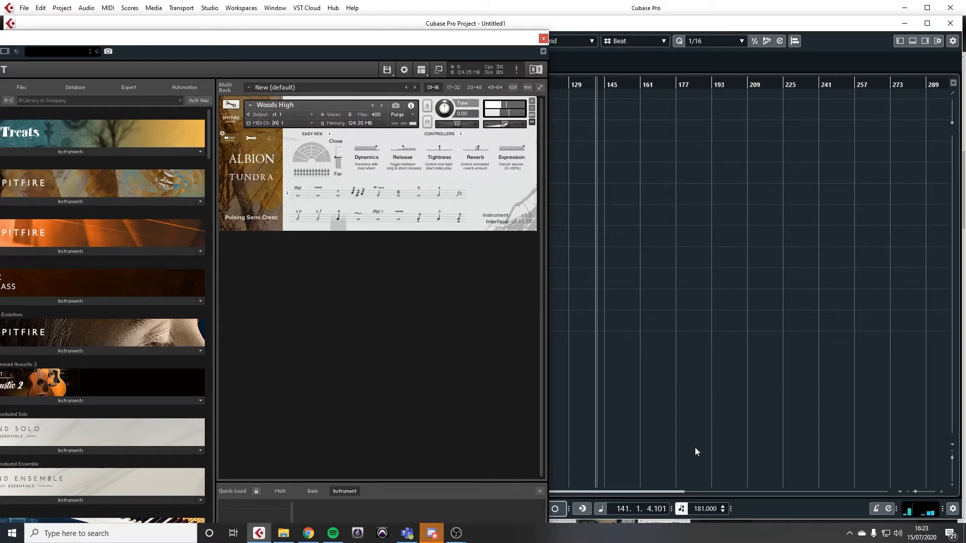
mouse_move(705, 508)
mouse_down()
mouse_move(716, 533)
mouse_move(705, 527)
mouse_move(709, 540)
mouse_move(711, 457)
mouse_up()
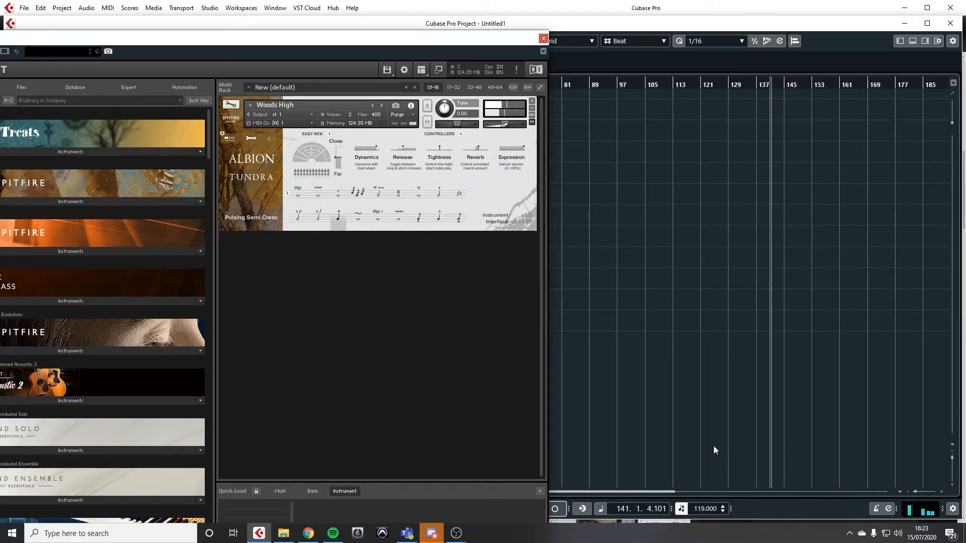
double_click(707, 509)
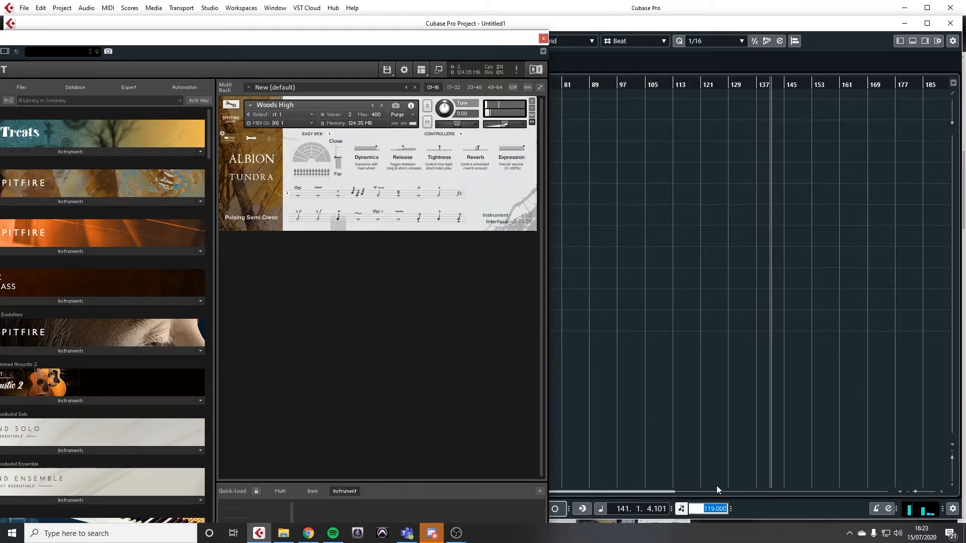
text(120)
key(Return)
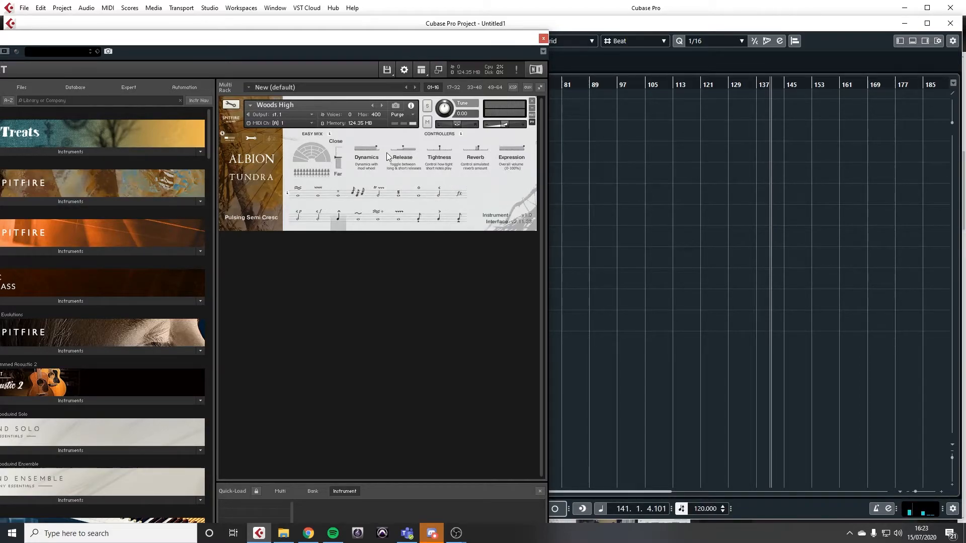
Step: Audition the remaining Woods High articulations, including Vibrato, Short, the short Overblown and V Short
click(357, 222)
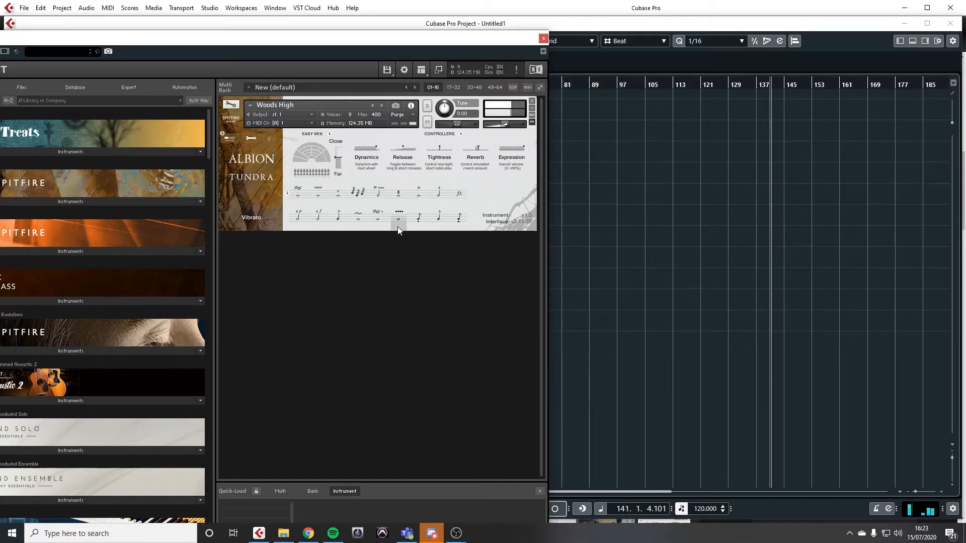
click(417, 219)
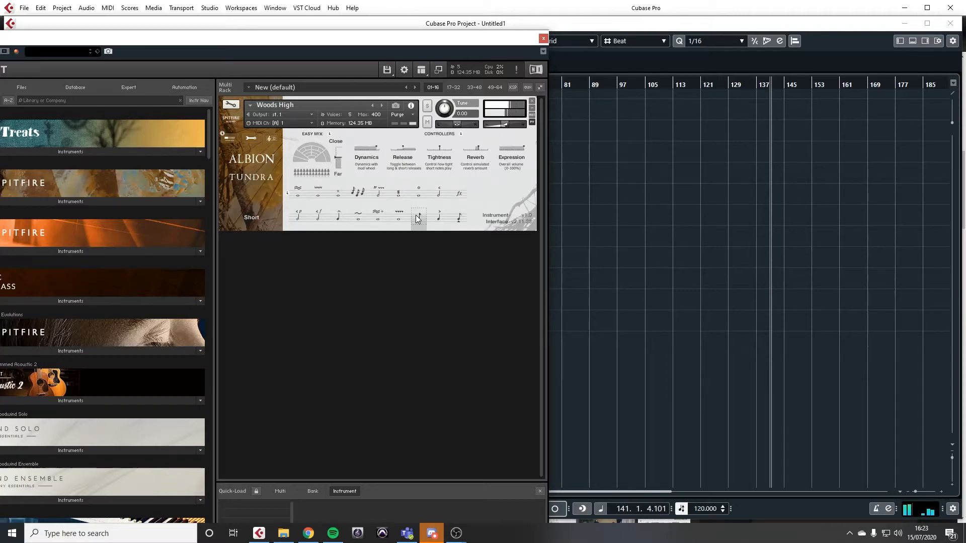
click(439, 218)
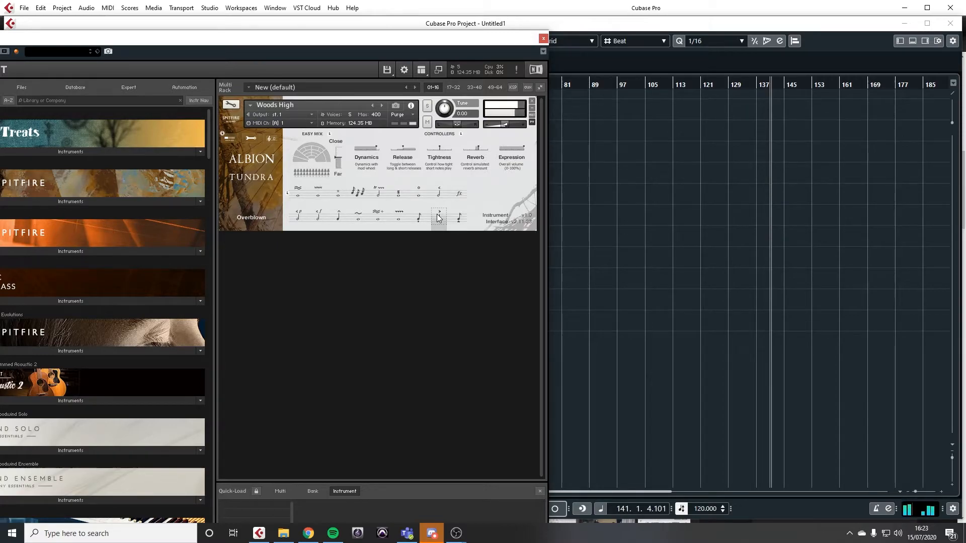
click(459, 218)
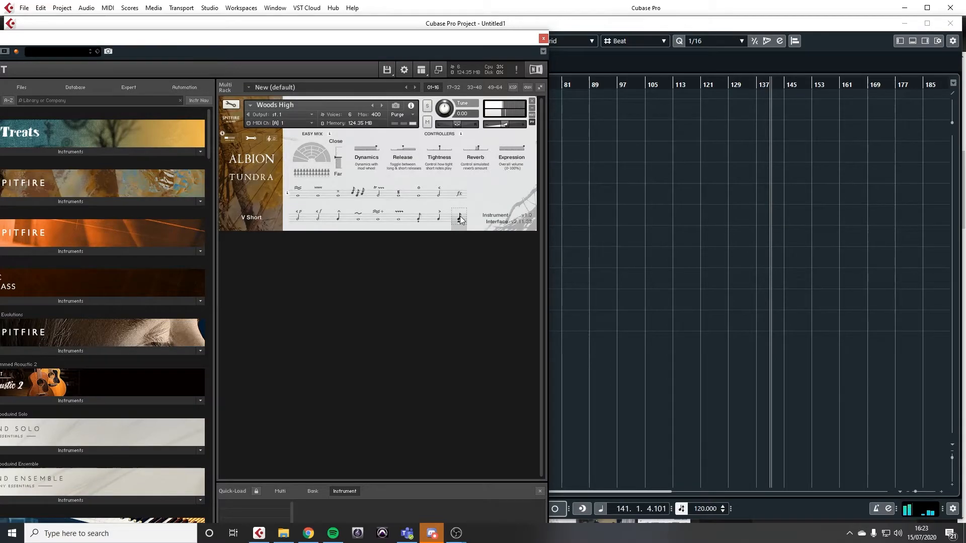
Step: Replace the Woods High instrument window with that of Woods Low and audition its Air and Multiphonics articulations
click(543, 39)
click(190, 267)
click(226, 253)
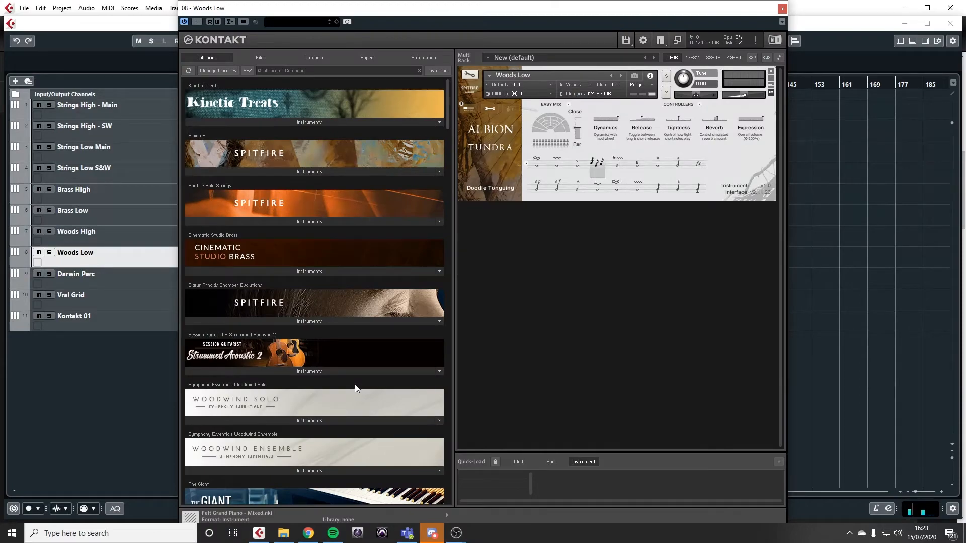
click(537, 168)
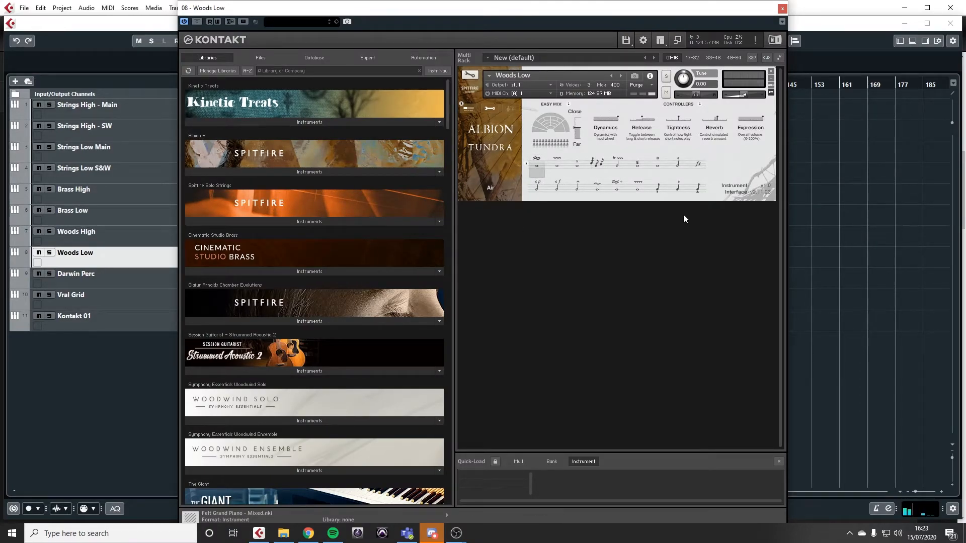
click(698, 165)
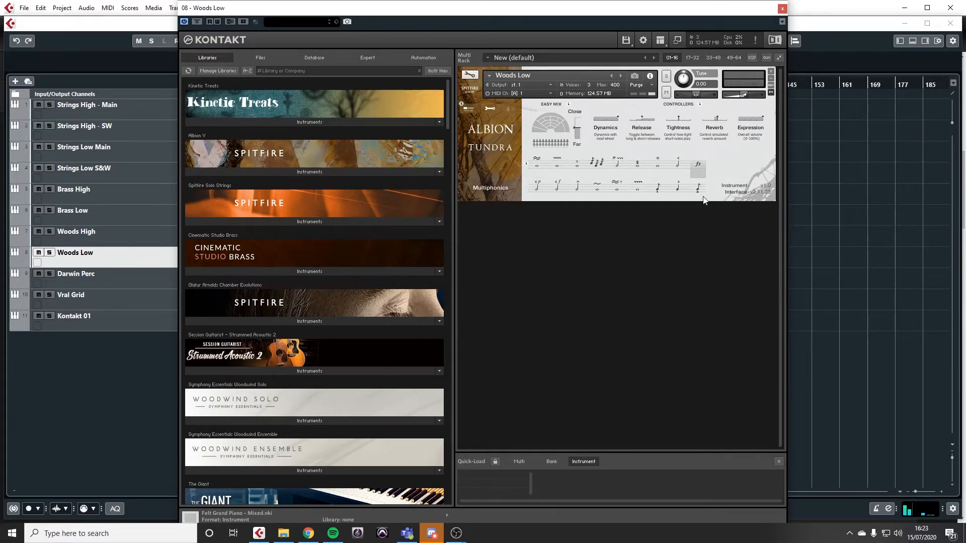
Step: Audition further Woods Low articulations: Fluttered, Hollow, Mini Cresc, Multiphonics and Vibrato
click(638, 165)
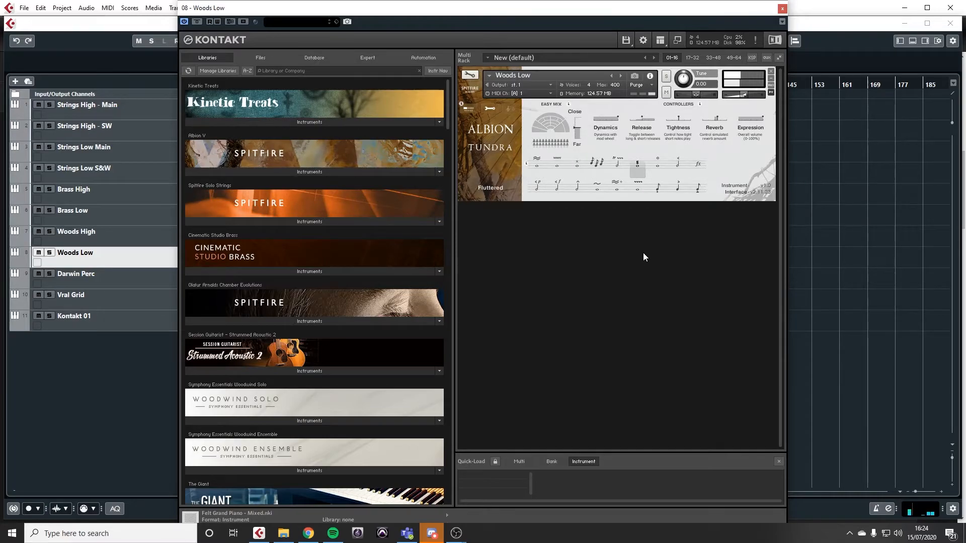
click(657, 166)
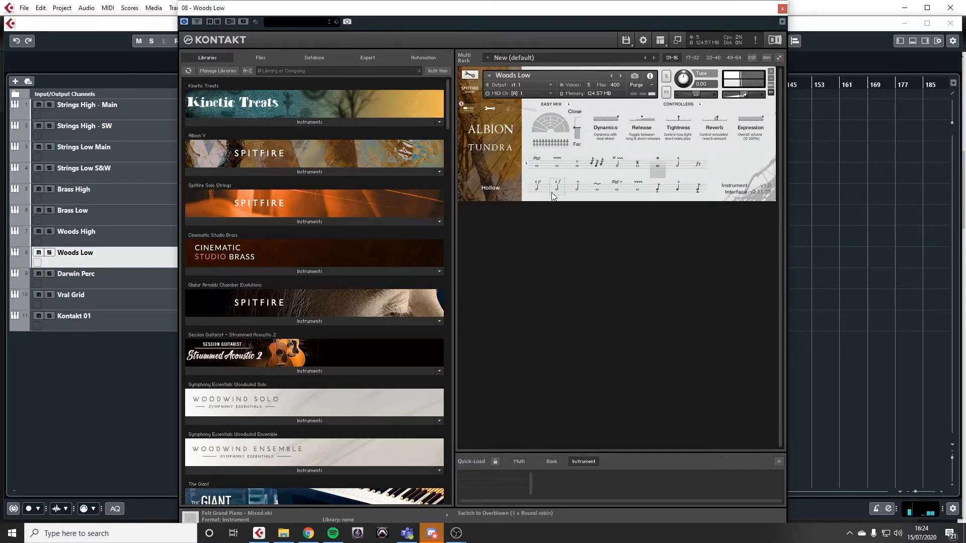
click(683, 163)
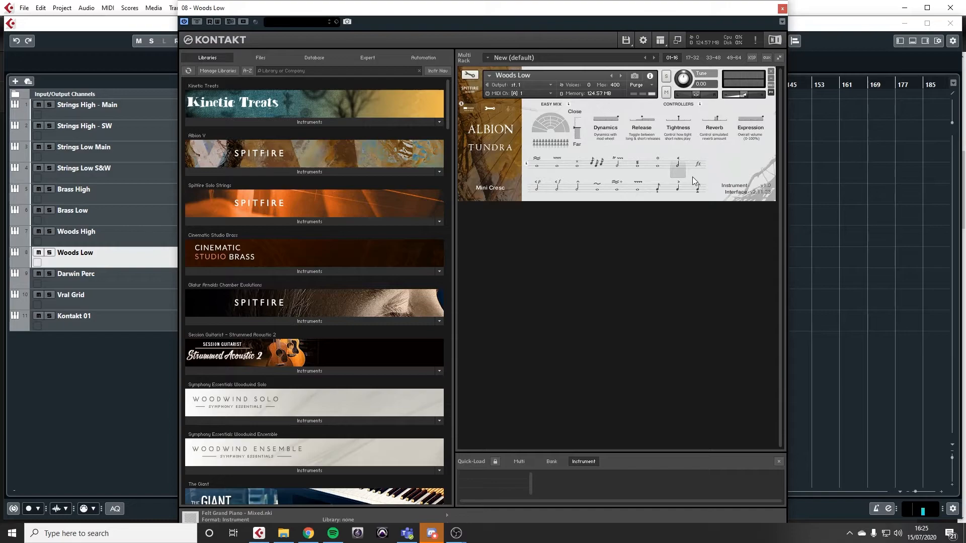
click(698, 165)
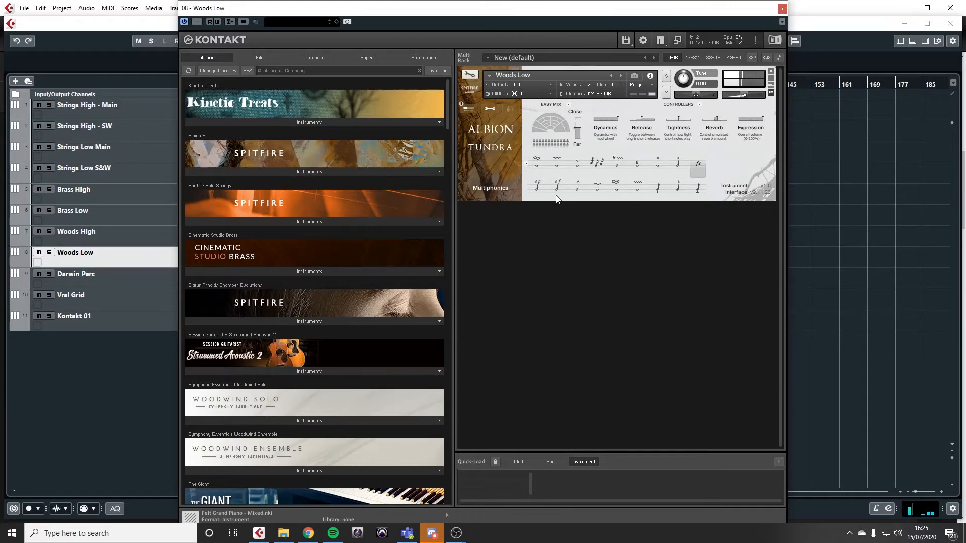
click(637, 196)
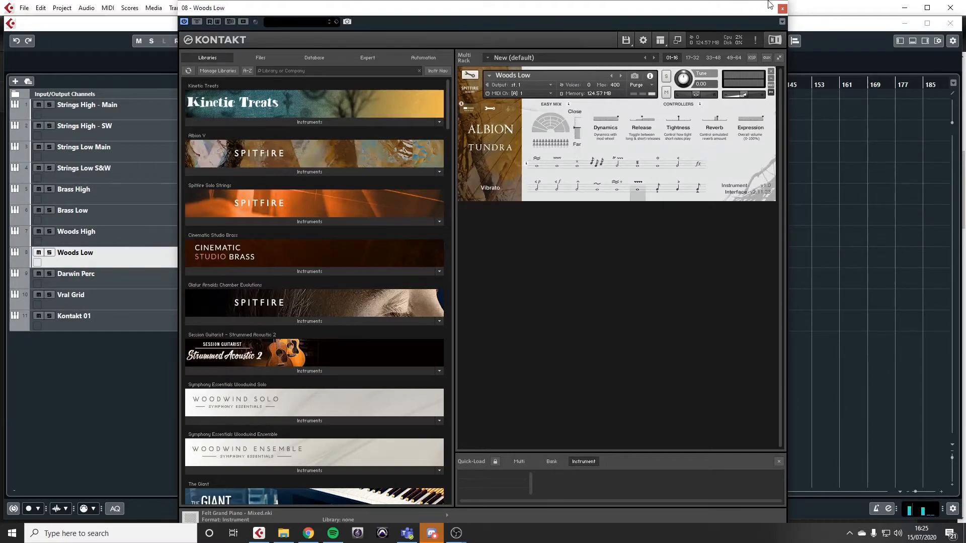
Step: Replace the Woods Low instrument window with that of the Darwin Perc track and move it nearer the track list
click(783, 9)
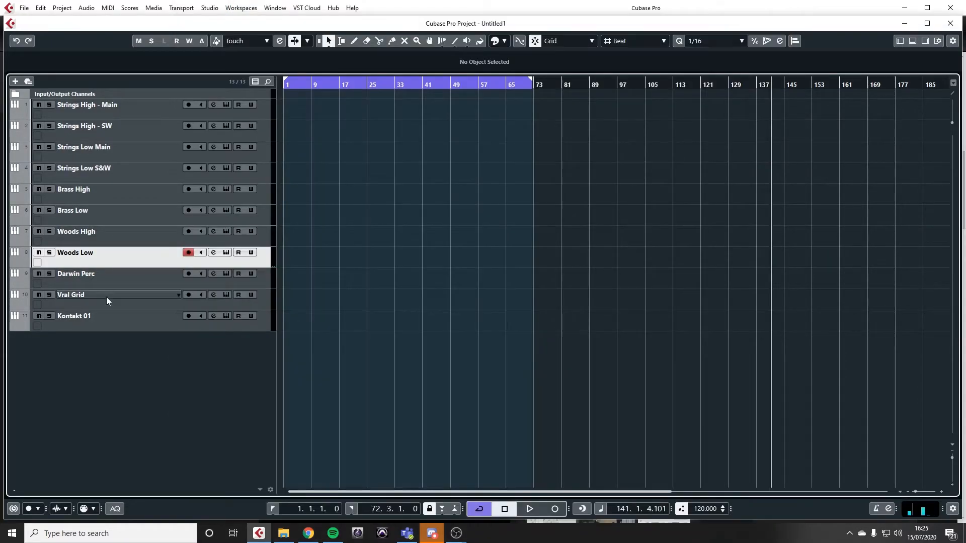
click(135, 283)
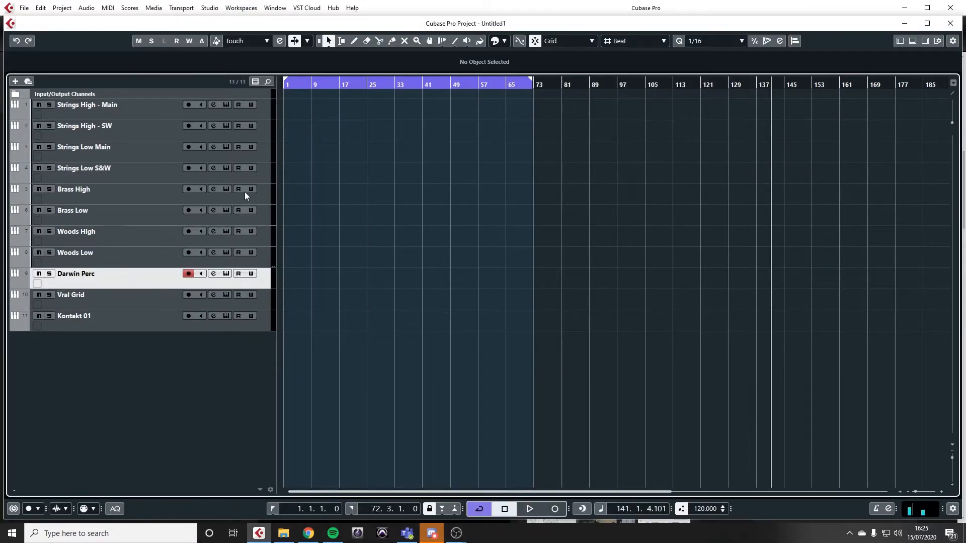
click(226, 273)
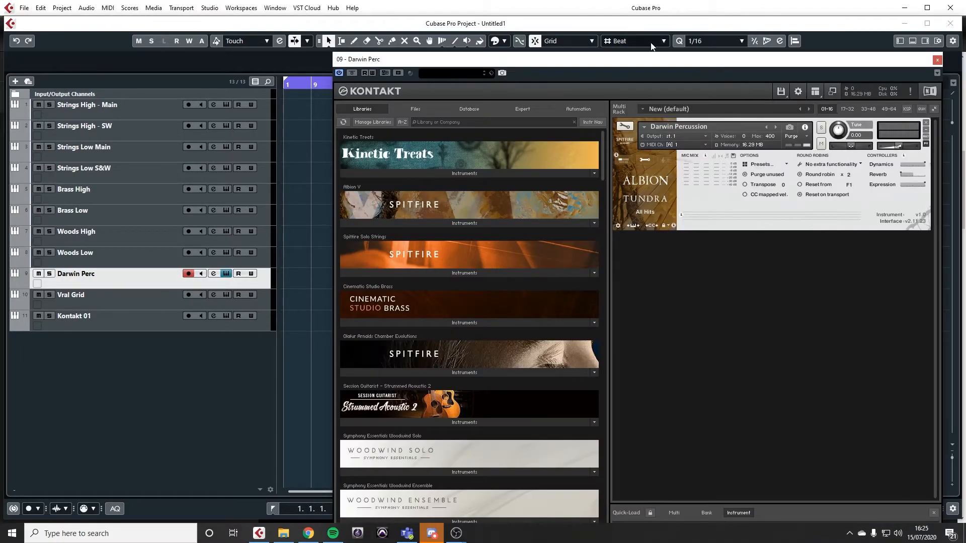
drag(650, 63, 508, 78)
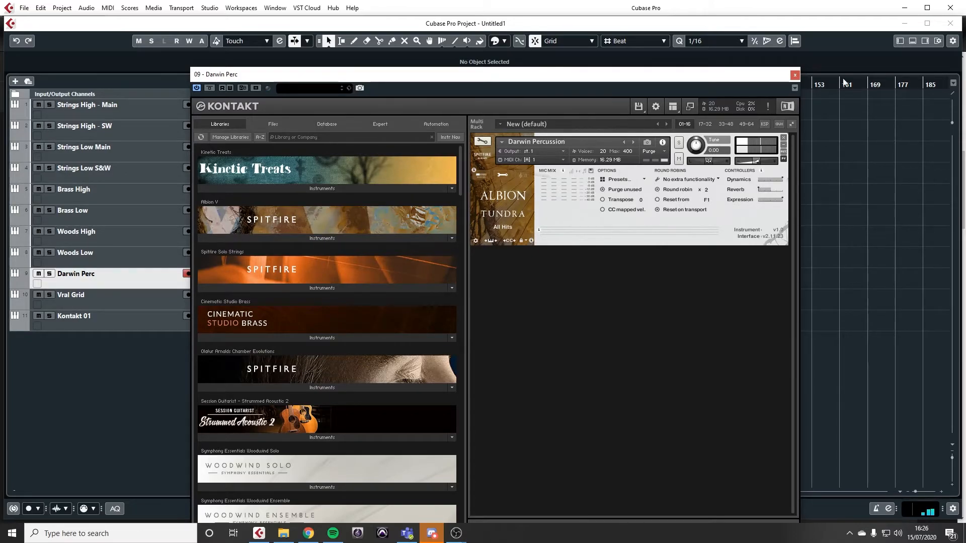
Step: Replace the Darwin Perc instrument window with that of the Vral Grid track and look through the columns of its Evo grid
click(795, 75)
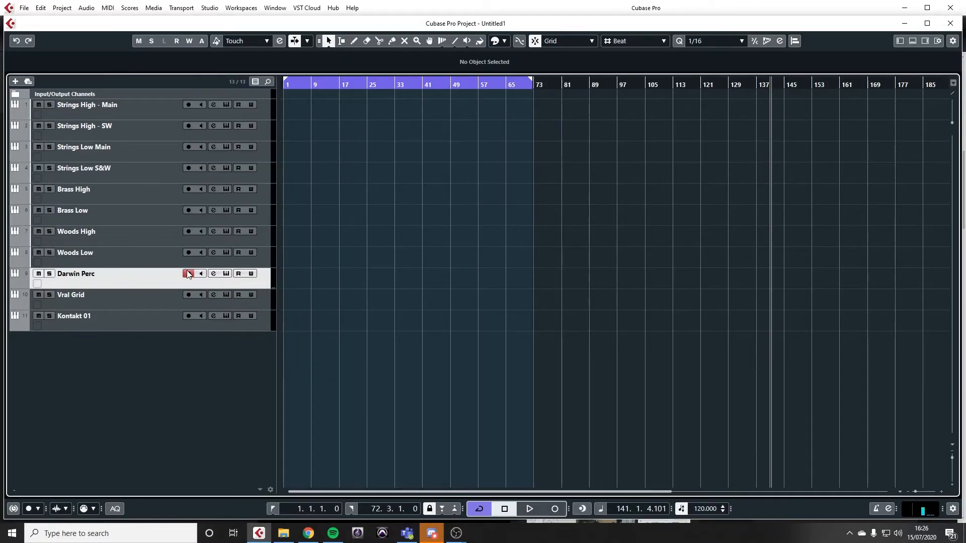
click(139, 314)
click(135, 304)
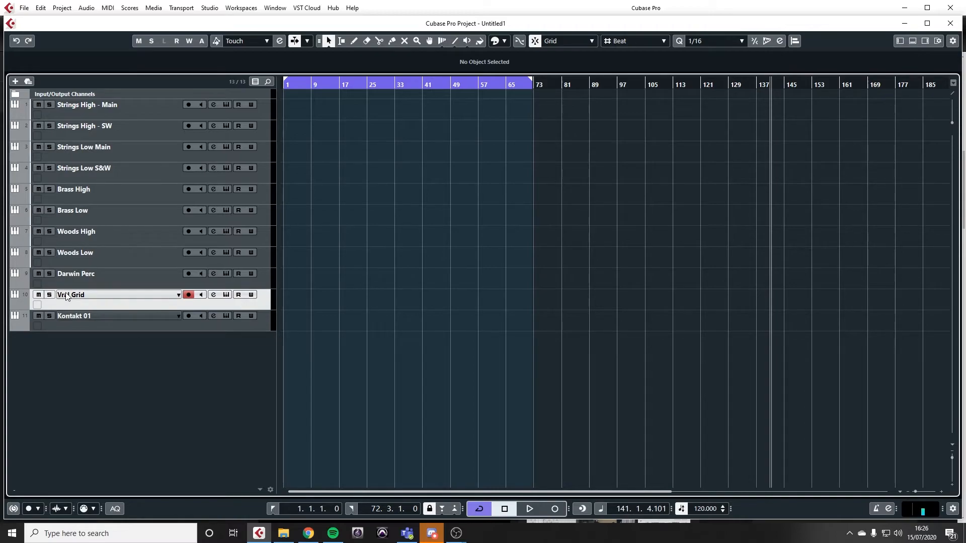
click(225, 295)
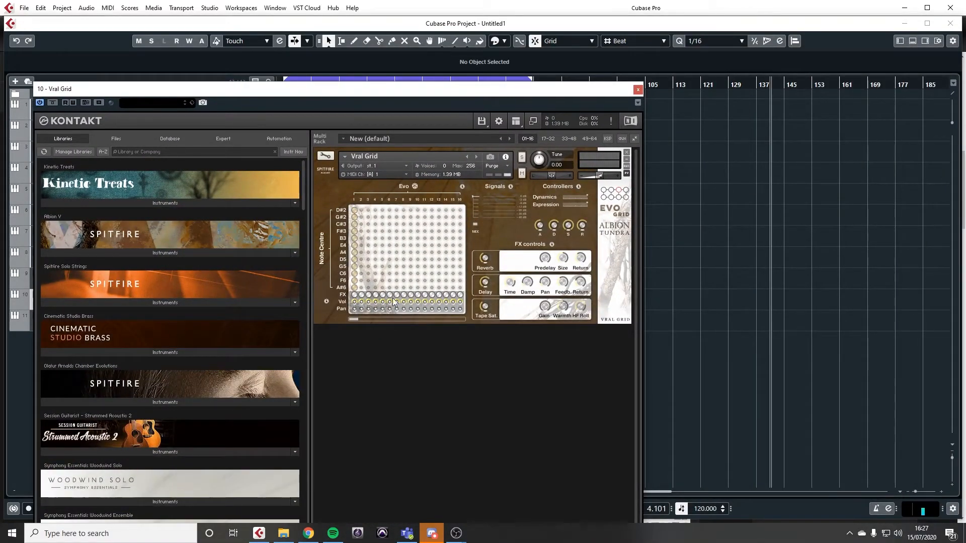
drag(352, 318, 376, 321)
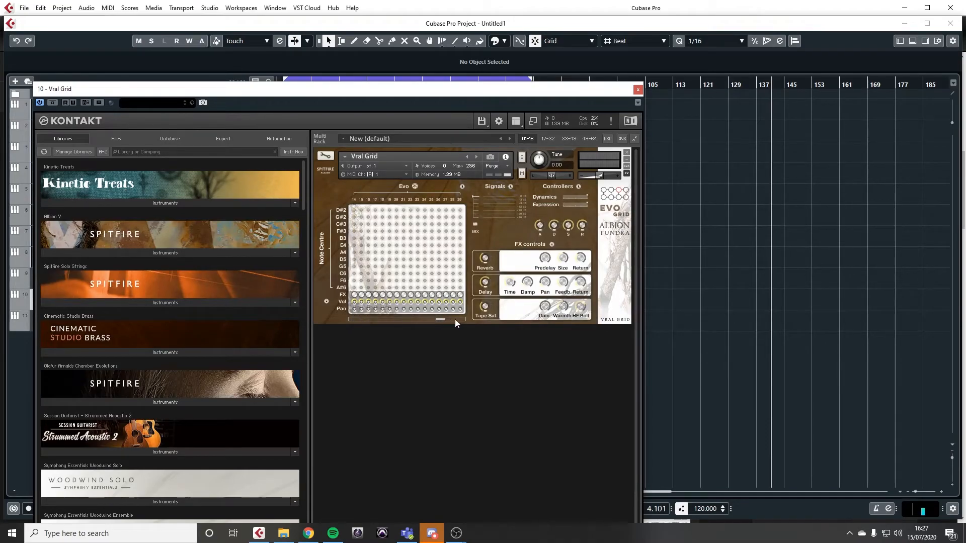
drag(481, 326, 321, 313)
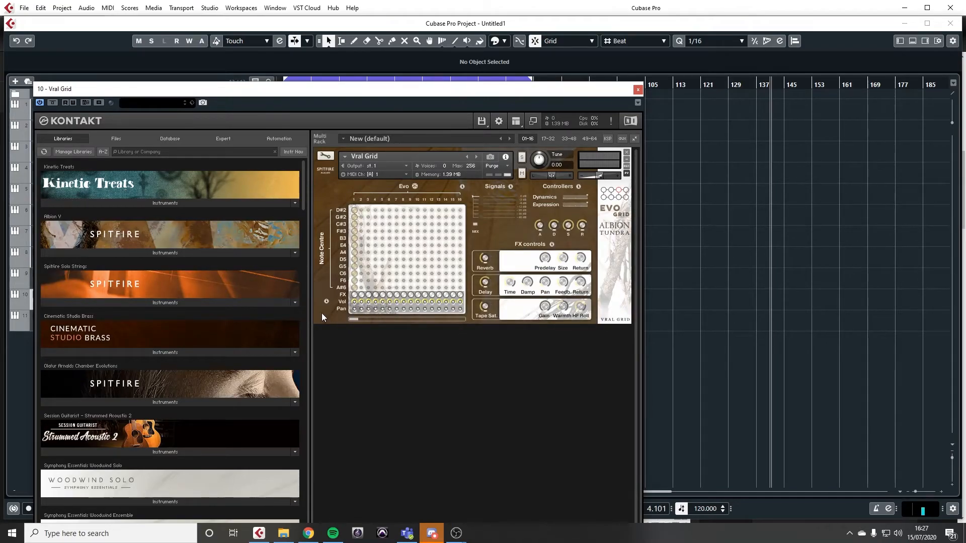
Step: Randomise the Vral Grid's evolutions three times with the "Randomise with any" option, auditioning the patterns
click(415, 186)
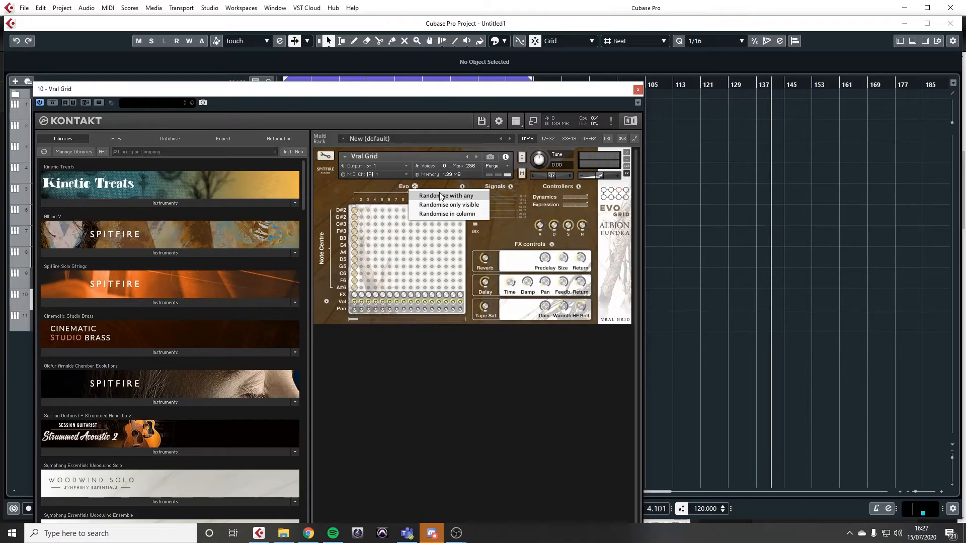
click(441, 196)
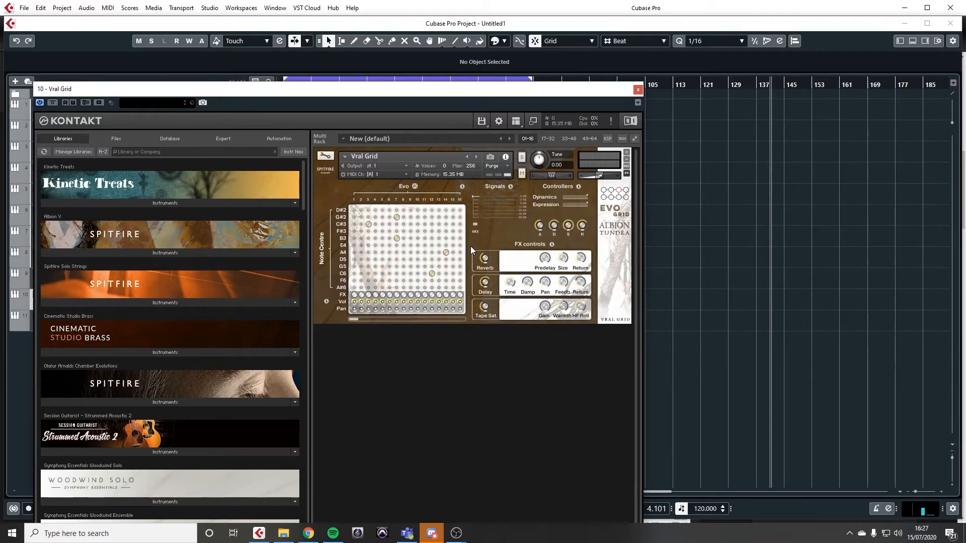
click(415, 187)
click(419, 197)
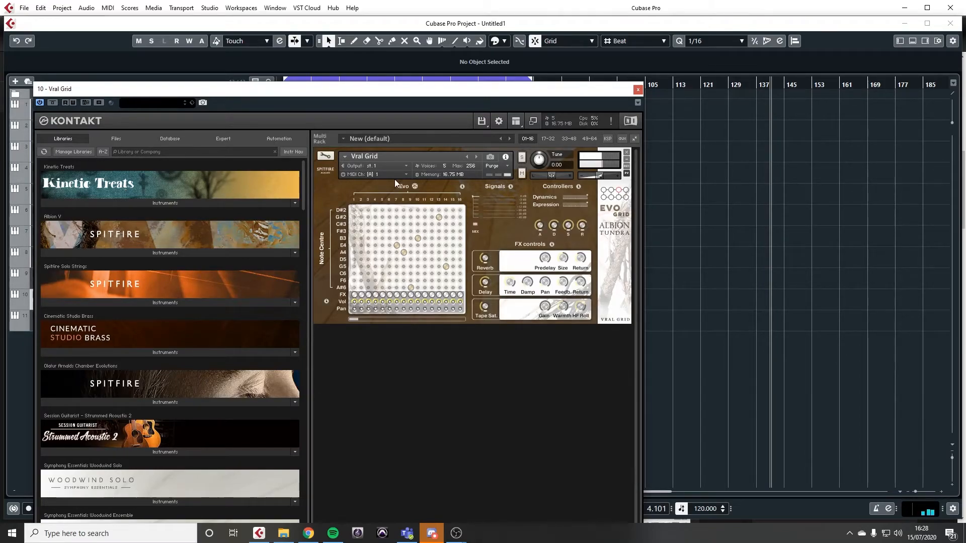
click(416, 189)
click(421, 193)
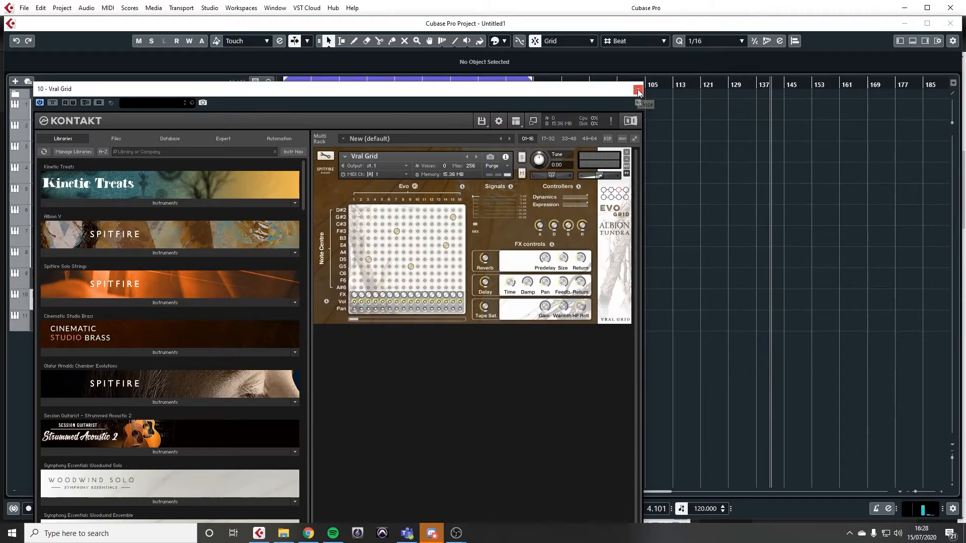
Step: Look briefly at the Vral Grid's instrument edit view, and replace its window with that of the Kontakt 01 track
click(328, 158)
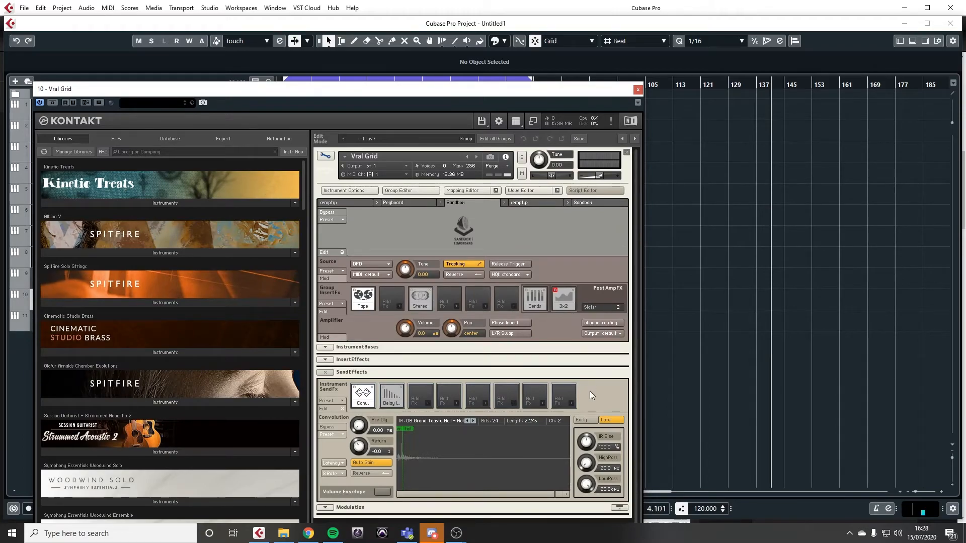
click(325, 156)
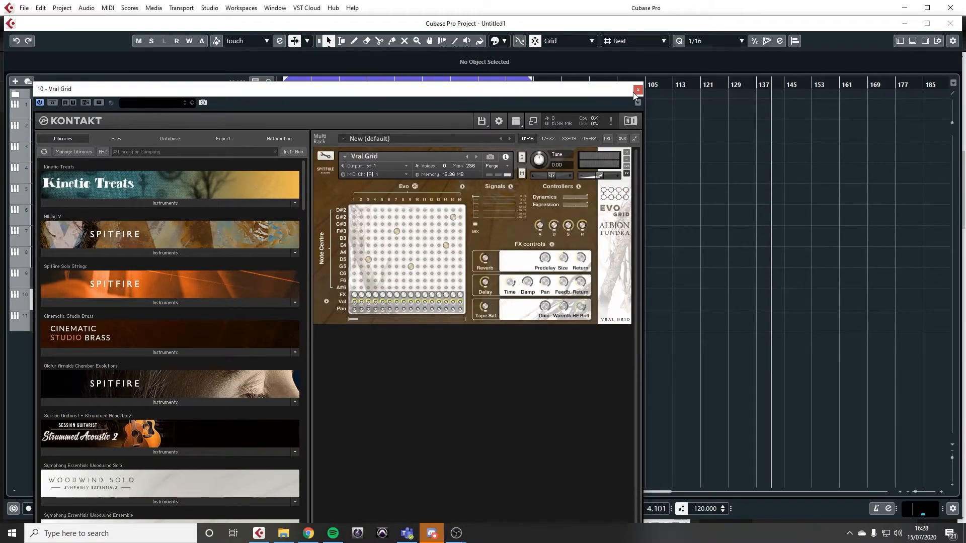
click(638, 89)
click(106, 317)
click(227, 317)
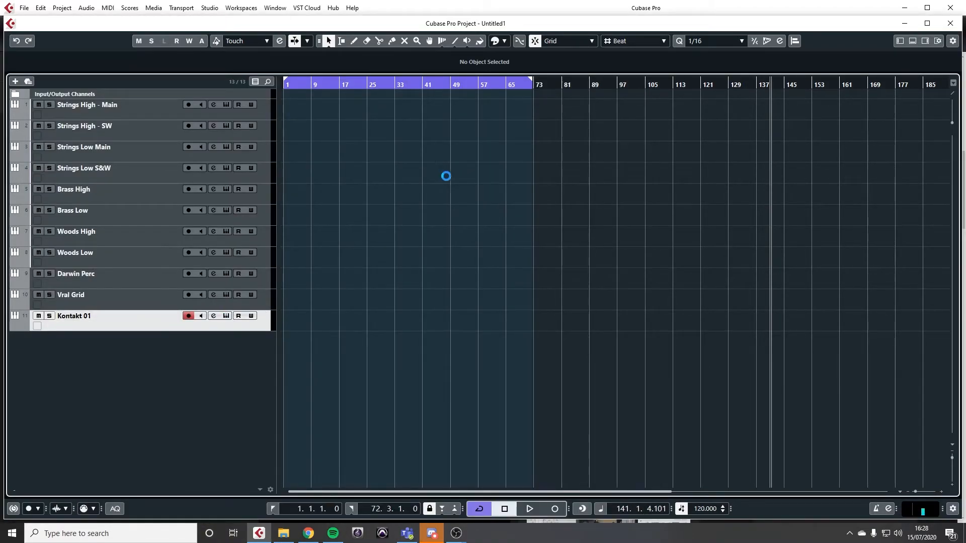
Step: Load Glitcher HH (120bpm) from the Arctic Combos - 120bpm folder of Albion V's Brunel Loops and audition it
click(311, 226)
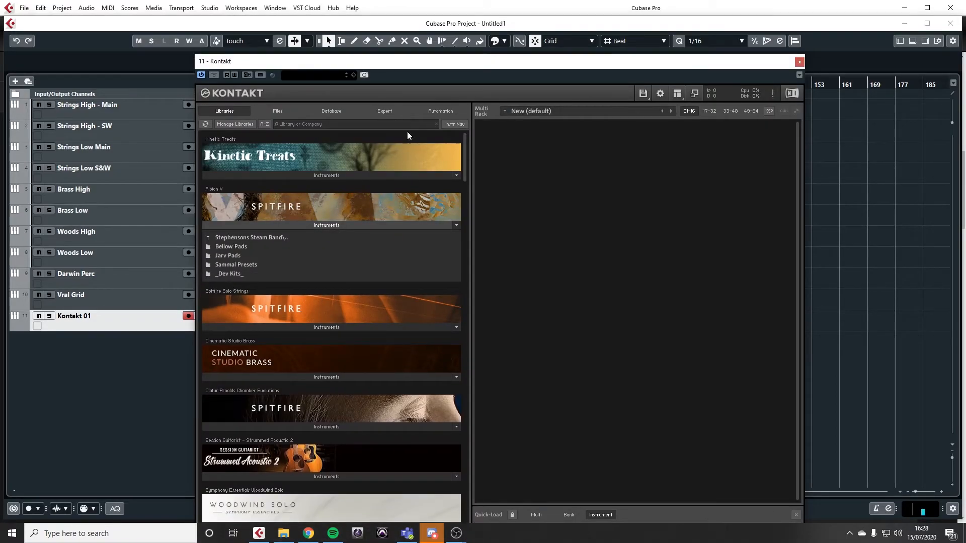
click(207, 237)
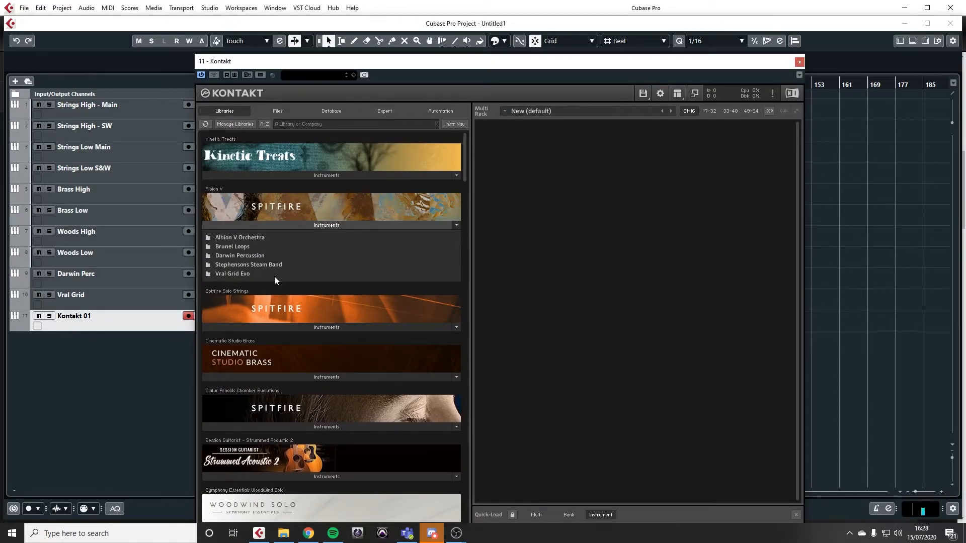
click(240, 247)
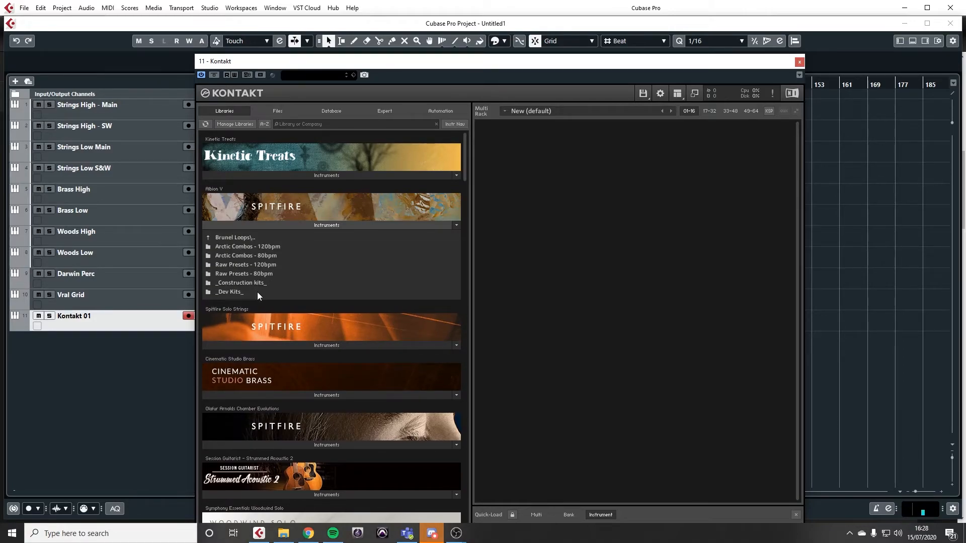
click(244, 249)
scroll(277, 281, down, 2)
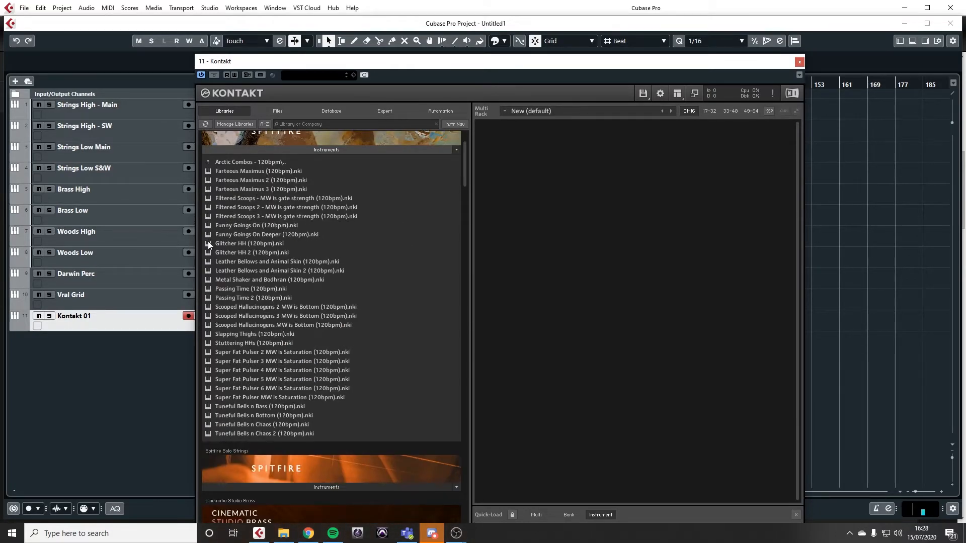
double_click(225, 243)
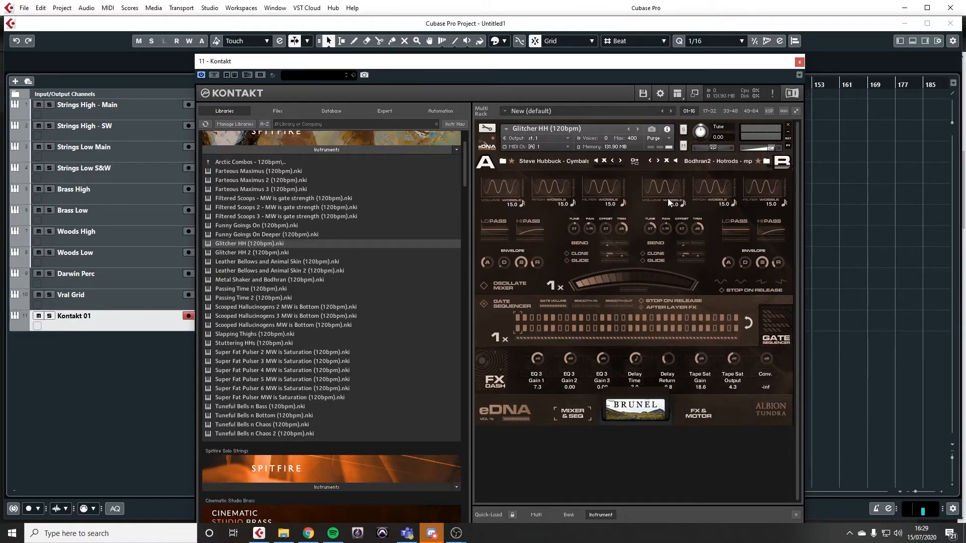
Step: Set layer B's volume wobble to 39.0 and try its trim control, and remove Glitcher HH from the rack
drag(665, 189, 729, 201)
mouse_move(685, 226)
mouse_down()
mouse_move(684, 218)
mouse_move(685, 237)
mouse_up()
click(788, 125)
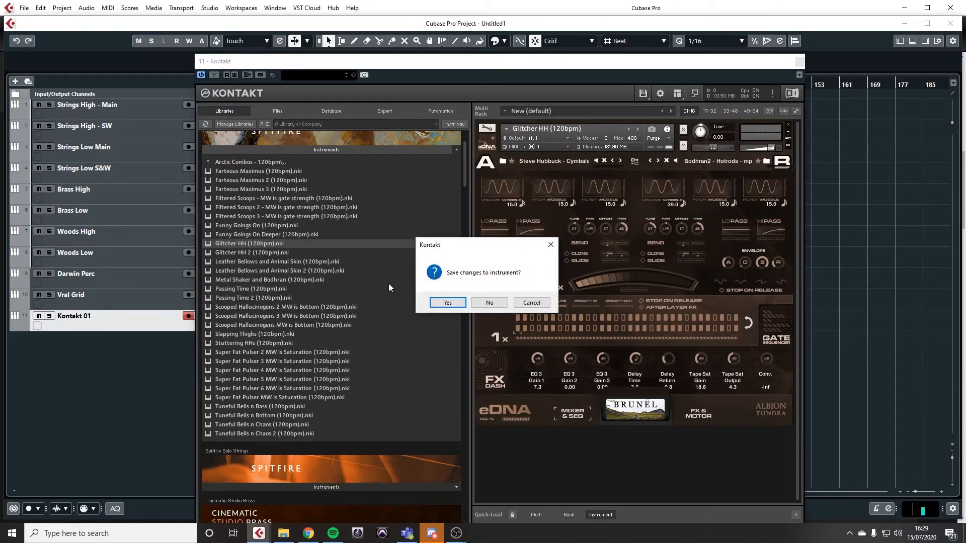
key(Return)
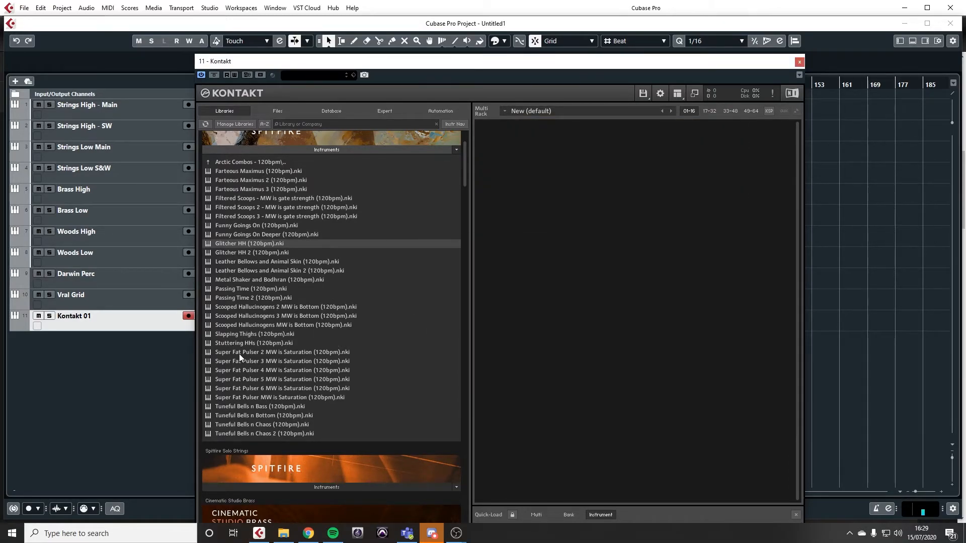
Step: Load Super Fat Pulser 2 MW is Saturation (120bpm) and audition it while varying the project tempo between 166 and 100, ending at 115
double_click(240, 352)
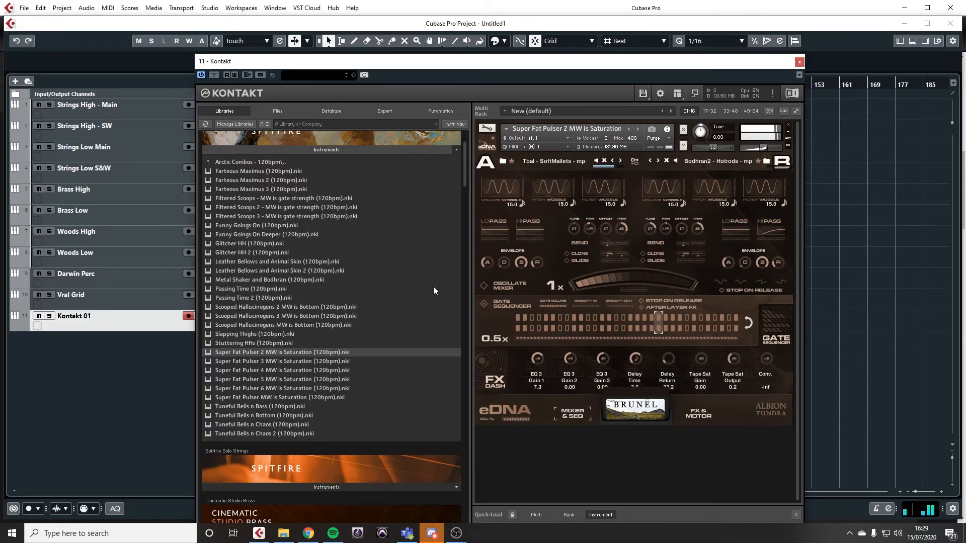
drag(683, 63, 463, 78)
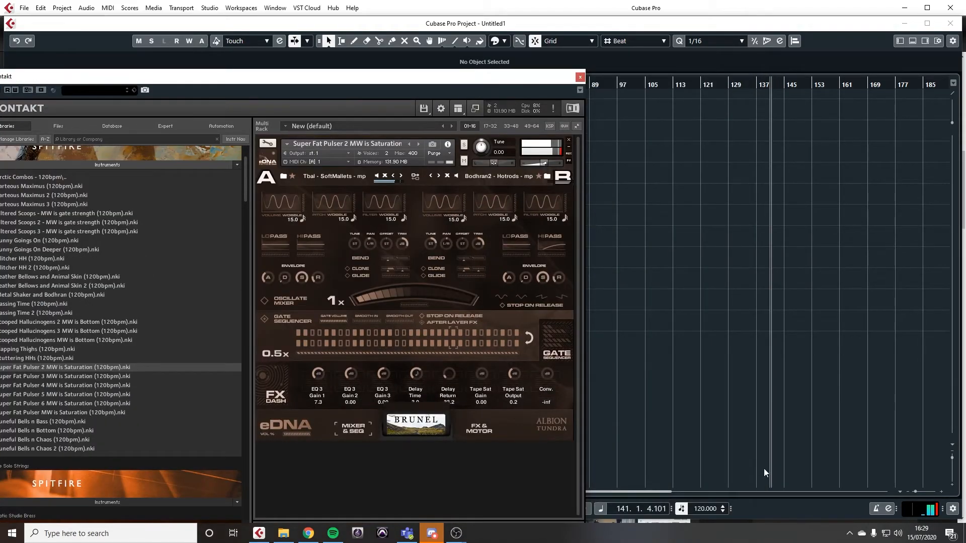
drag(704, 511, 709, 409)
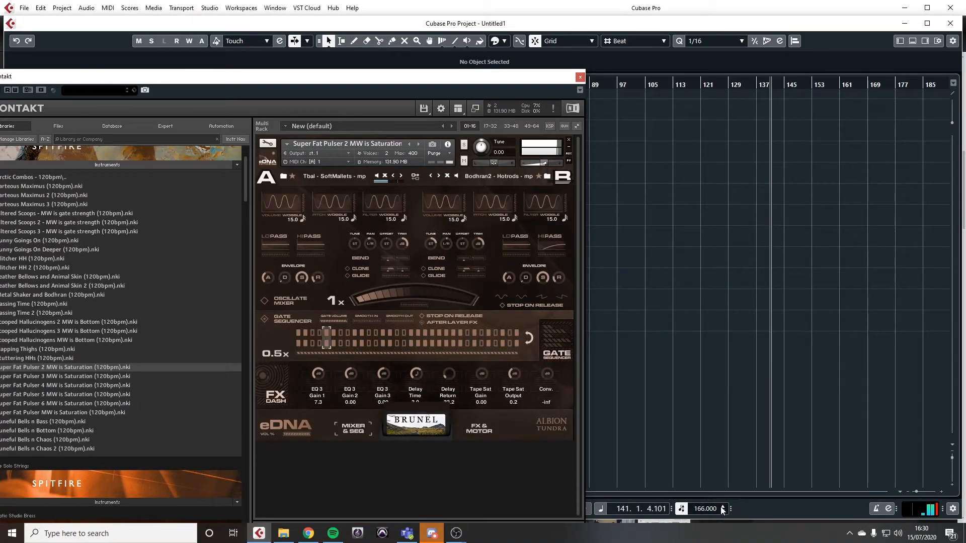
drag(706, 514, 712, 528)
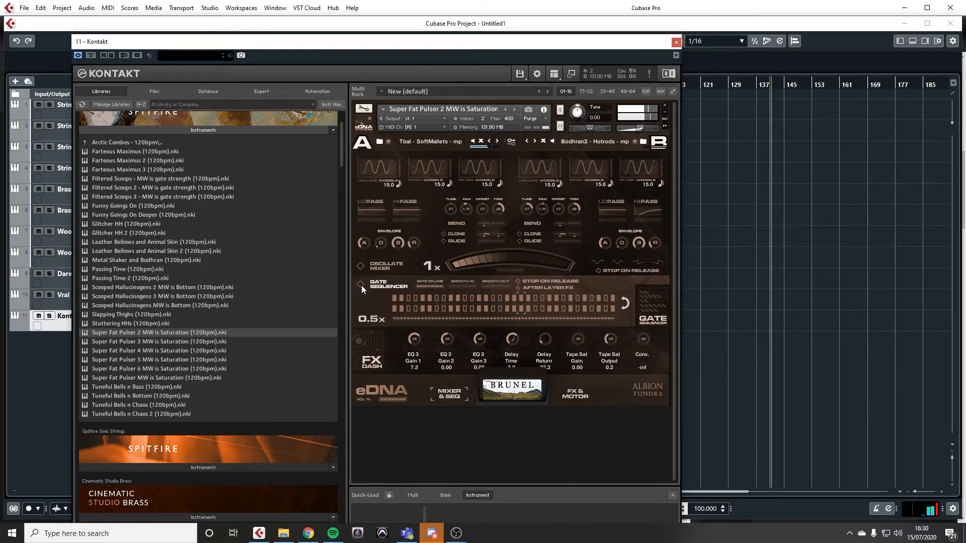
drag(703, 509, 713, 409)
drag(711, 510, 702, 532)
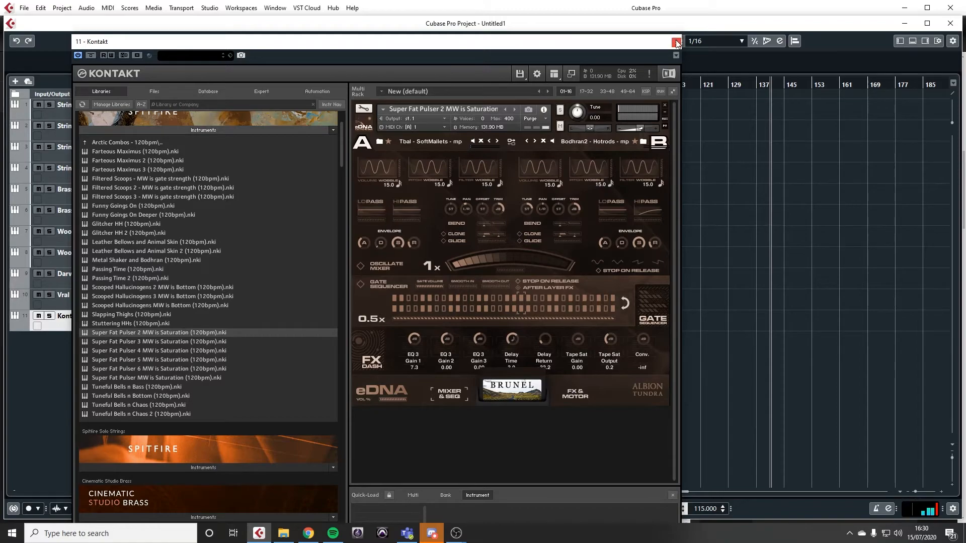
Step: Remove Super Fat Pulser 2 from the rack without saving and look into the Raw Presets - 120bpm folder of Brunel Loops
click(665, 107)
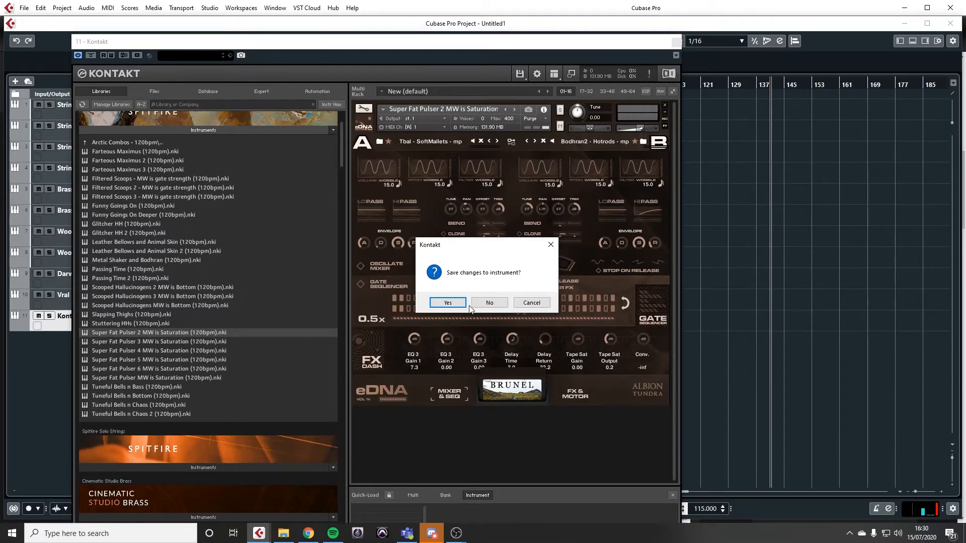
click(489, 302)
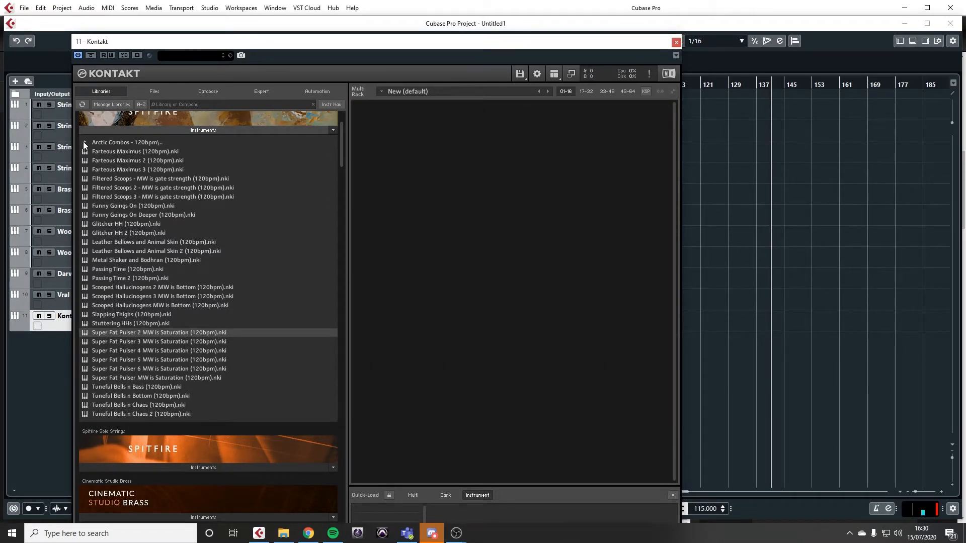
click(86, 144)
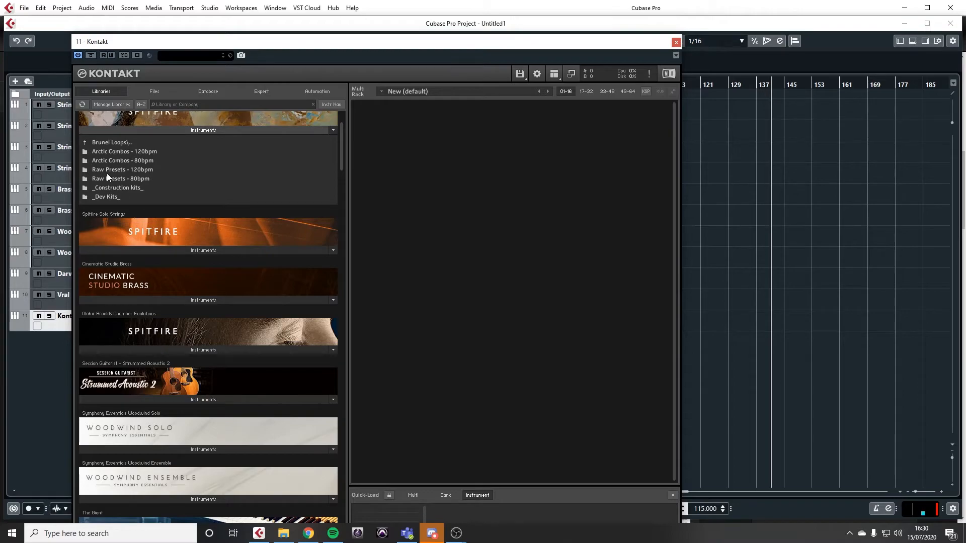
click(113, 170)
click(86, 141)
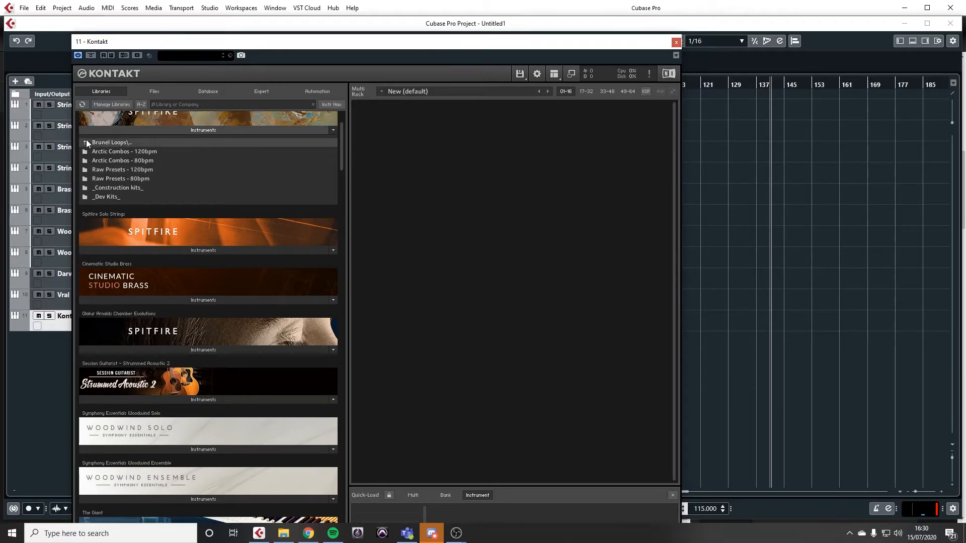
Step: Load Needs A Tune Up - MW is Gate Depth from the Bellow Pads folder of Stephensons Steam Band and audition it
double_click(116, 161)
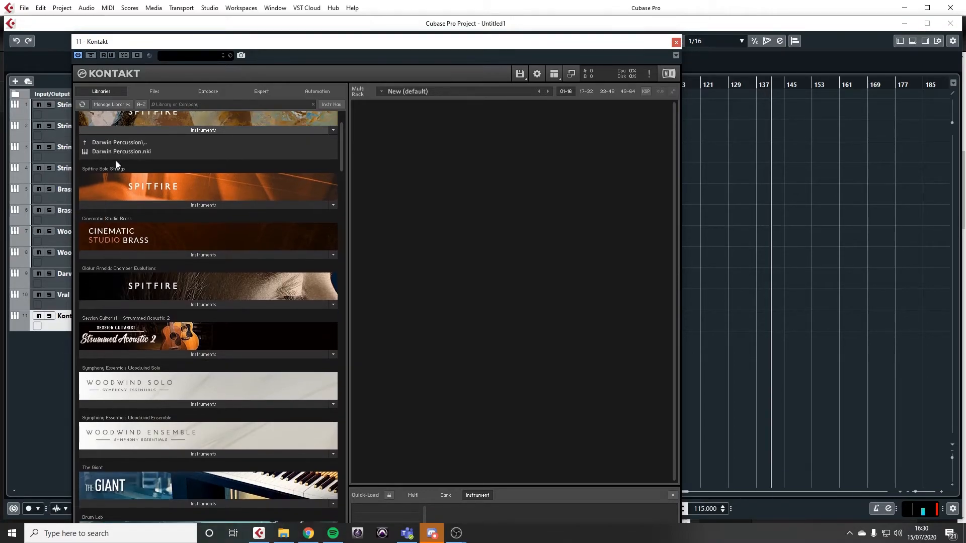
click(86, 141)
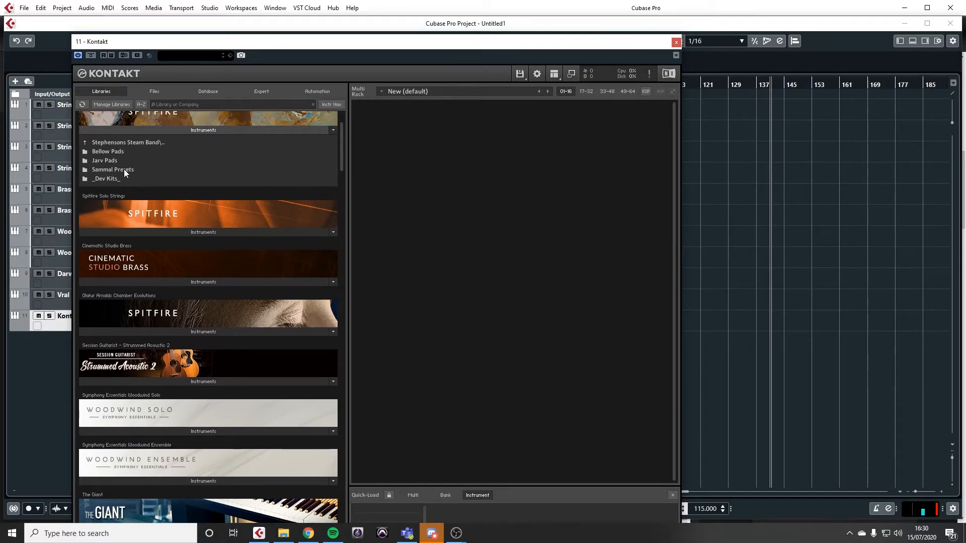
double_click(113, 152)
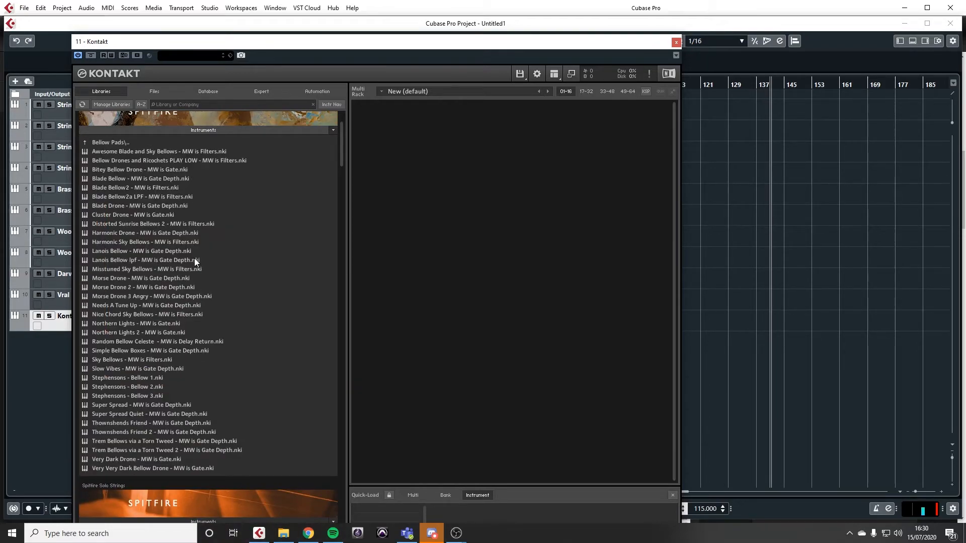
double_click(112, 305)
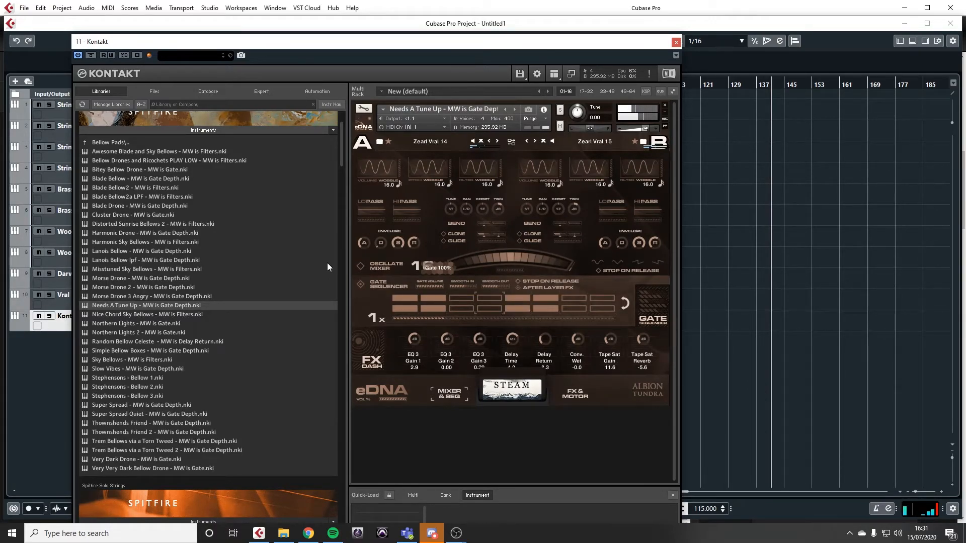
Step: Toggle individual steps in the lower row of the gate sequencer and extend the gate pattern to its full length
click(434, 309)
click(410, 309)
click(575, 308)
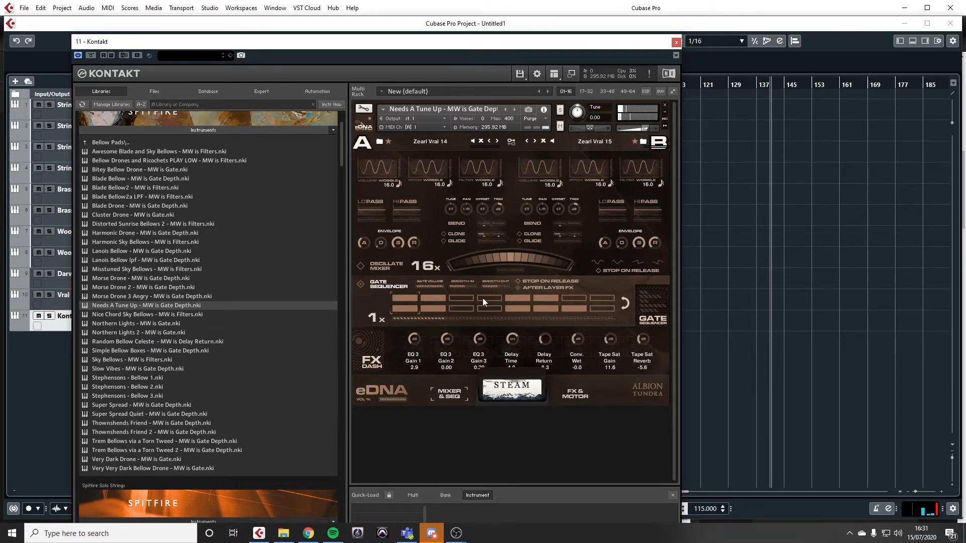
drag(376, 319, 633, 321)
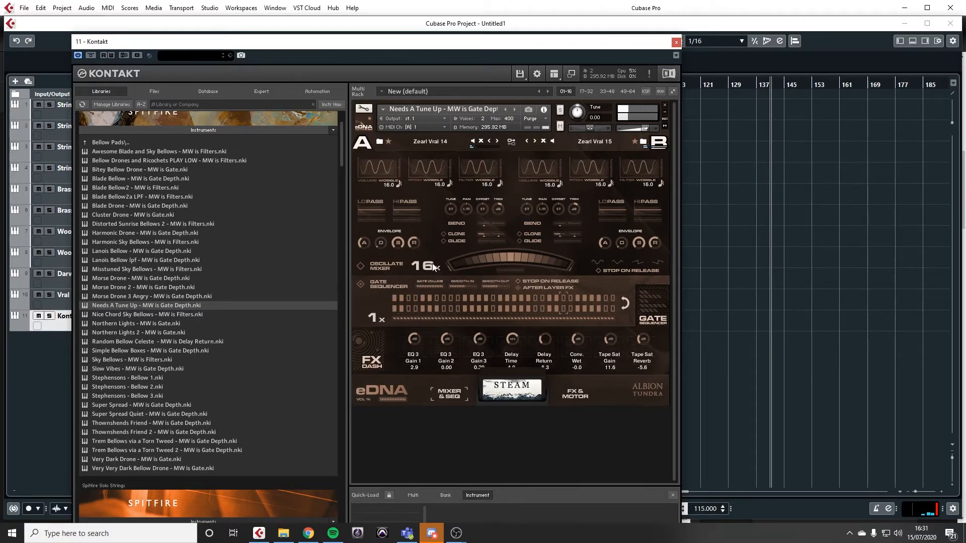
Step: Sweep the Oscillate Mixer crossfader between layers A and B and assign it to a MIDI controller with Learn MIDI CC# Automation
click(553, 262)
drag(523, 258, 460, 273)
right_click(497, 260)
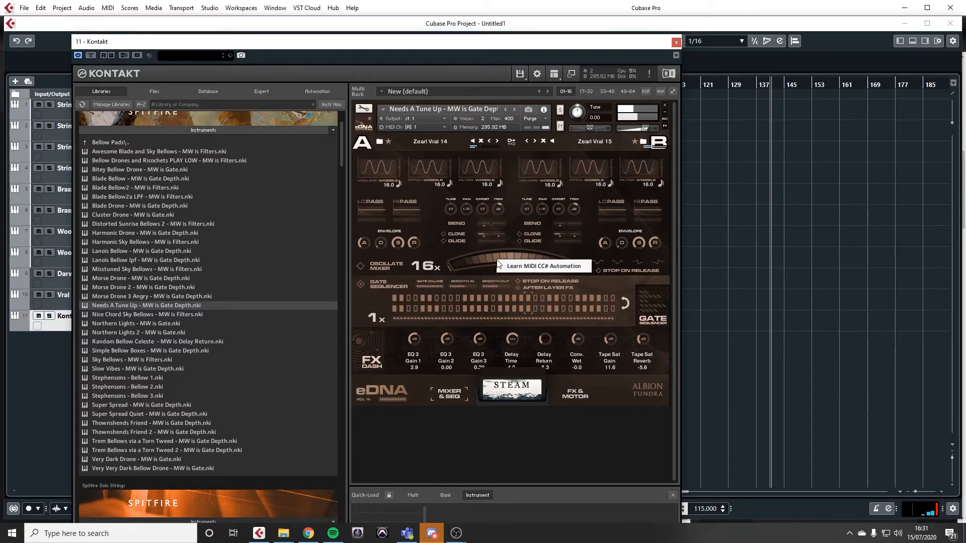
click(524, 265)
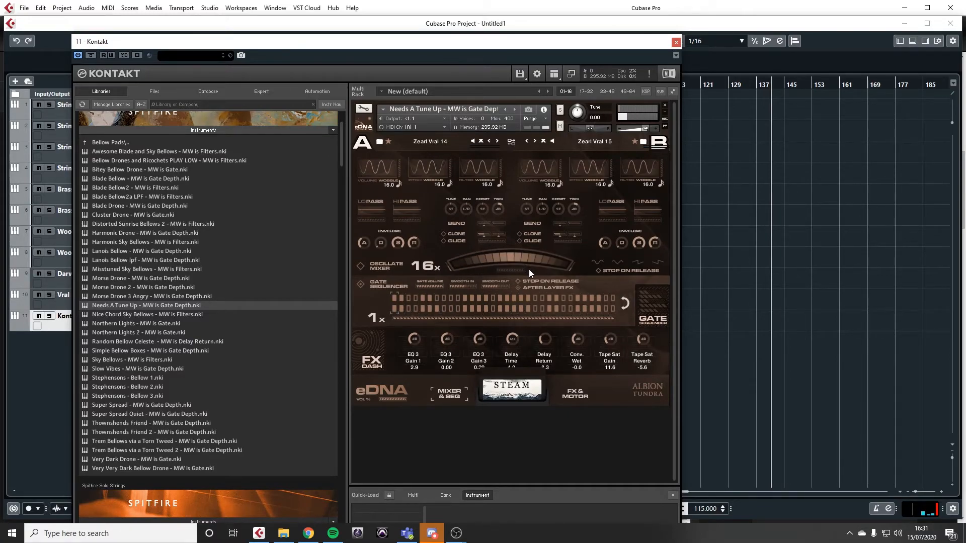
right_click(511, 251)
click(530, 261)
right_click(509, 258)
click(527, 268)
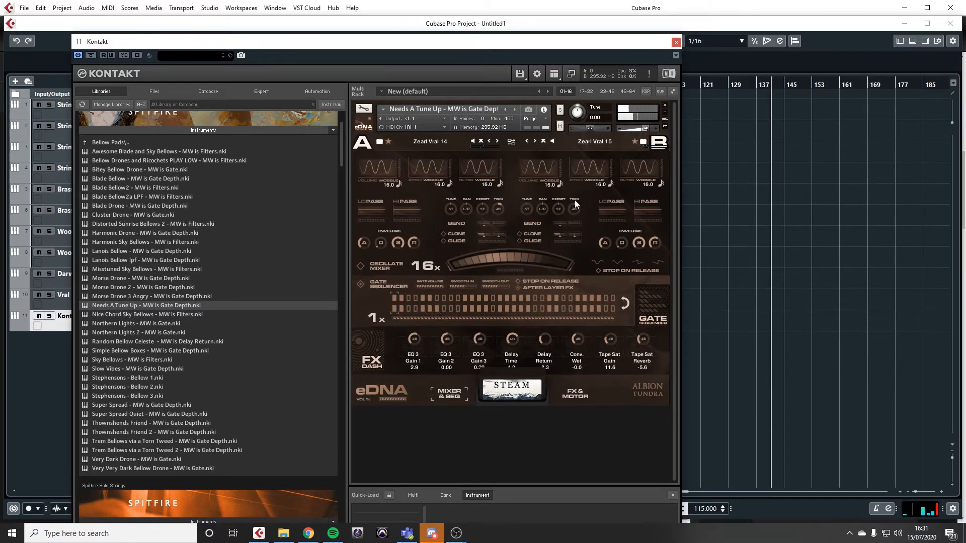
Step: Switch layer A to the Zearl Vral 28 sound, and remove Needs A Tune Up from the rack without saving
scroll(212, 391, down, 3)
scroll(151, 281, up, 2)
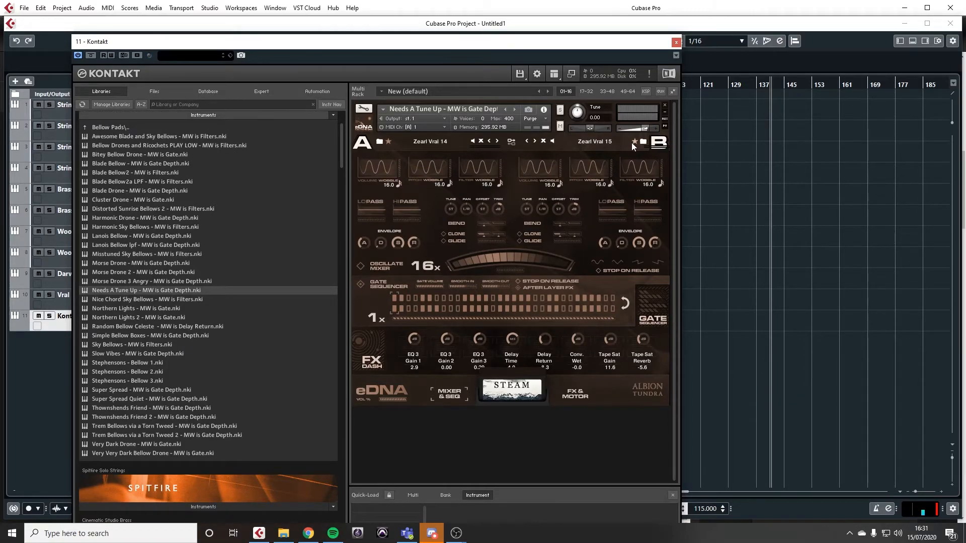
click(497, 142)
click(665, 104)
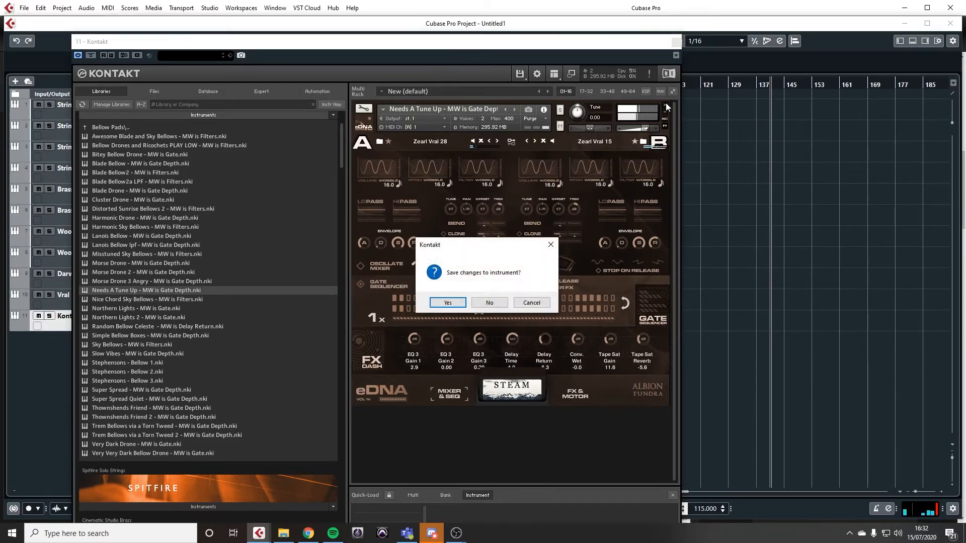
click(489, 302)
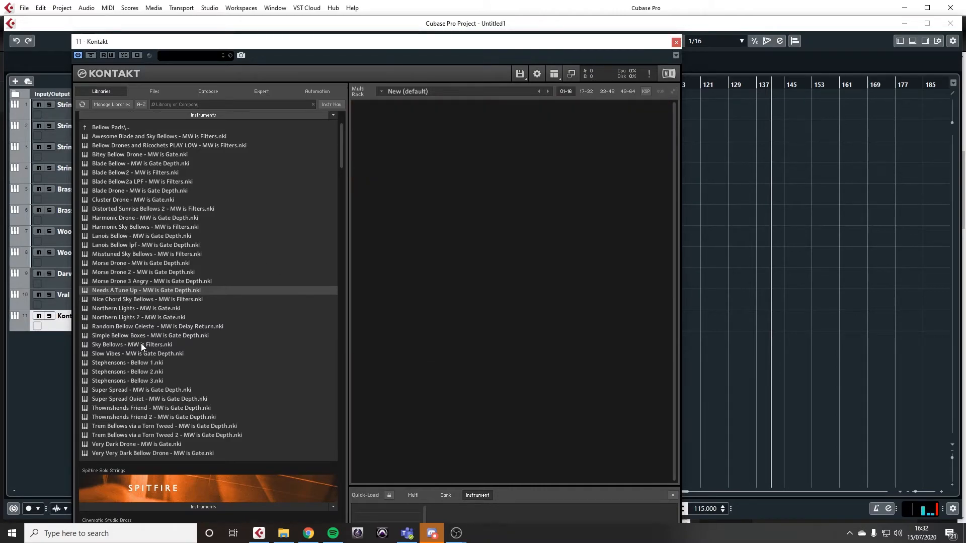
Step: Load and audition Northern Lights - MW is Gate from the Bellow Pads, and remove it from the rack without saving
double_click(124, 309)
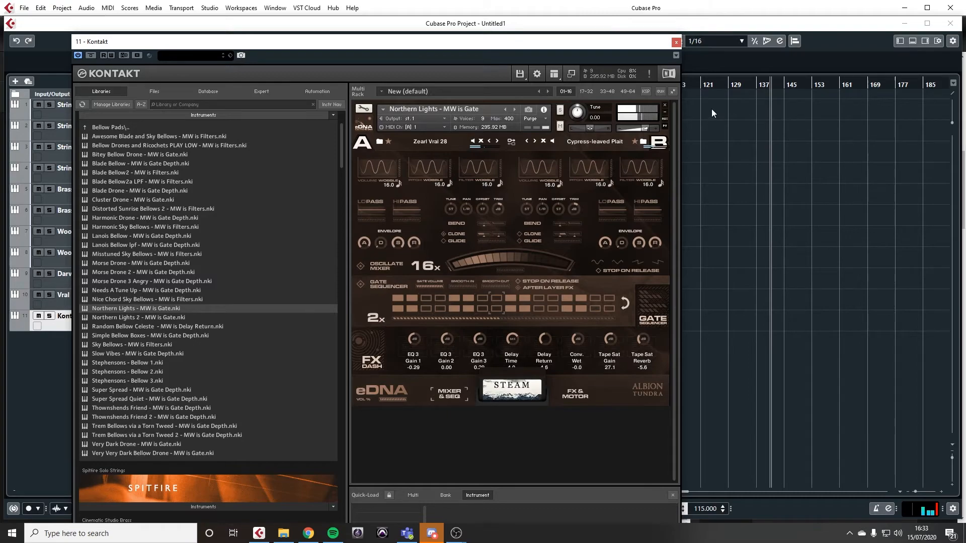
click(664, 105)
click(490, 304)
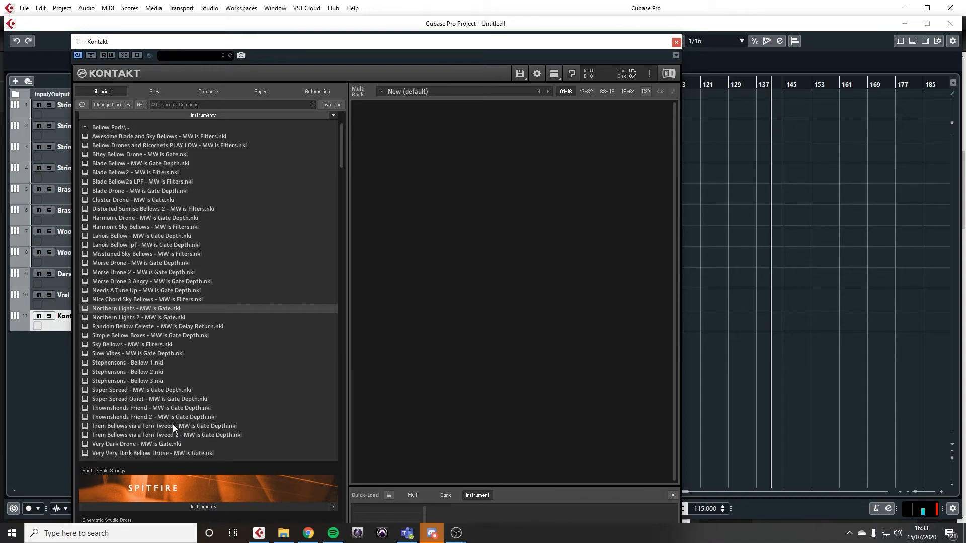
Step: Load and audition Very Very Dark Bellow Drone - MW is Gate, and lower its instrument volume slightly
click(139, 454)
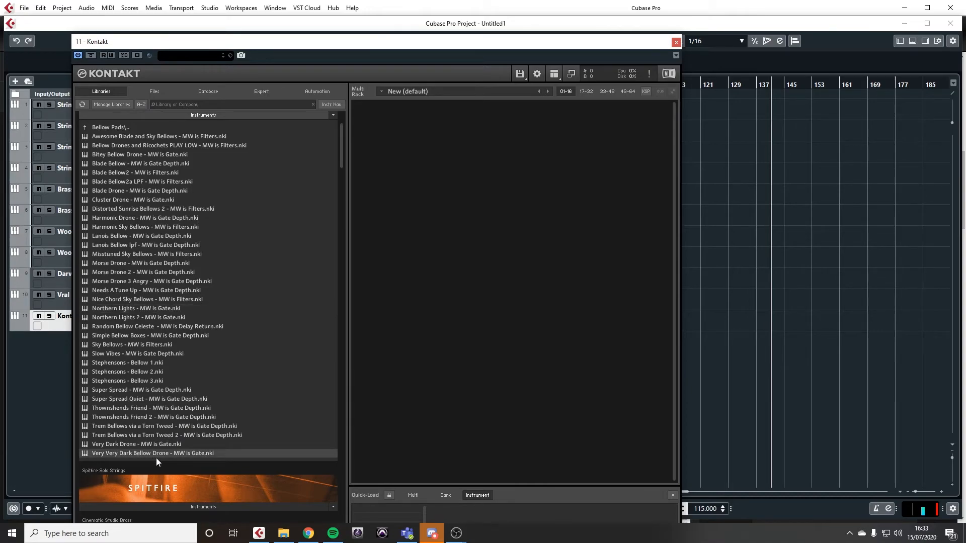
double_click(141, 455)
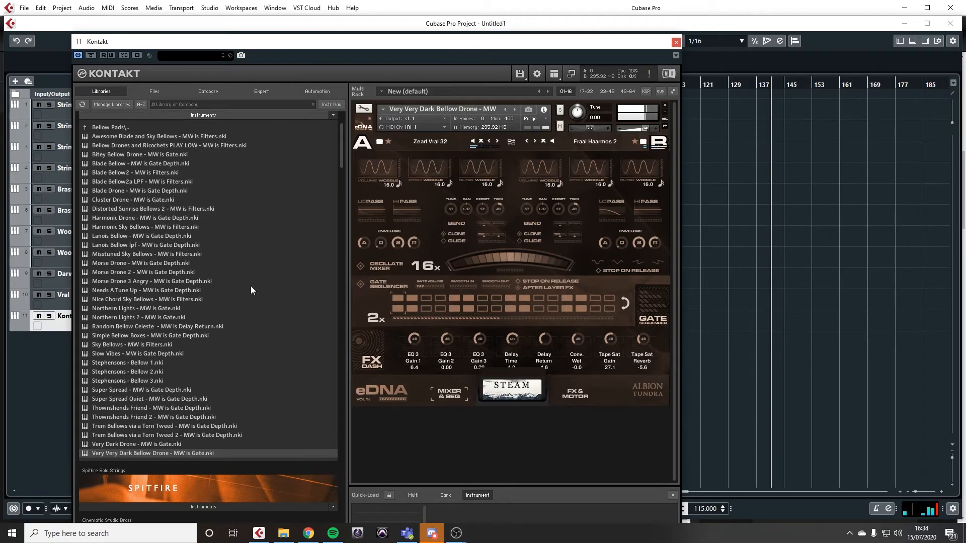
click(938, 510)
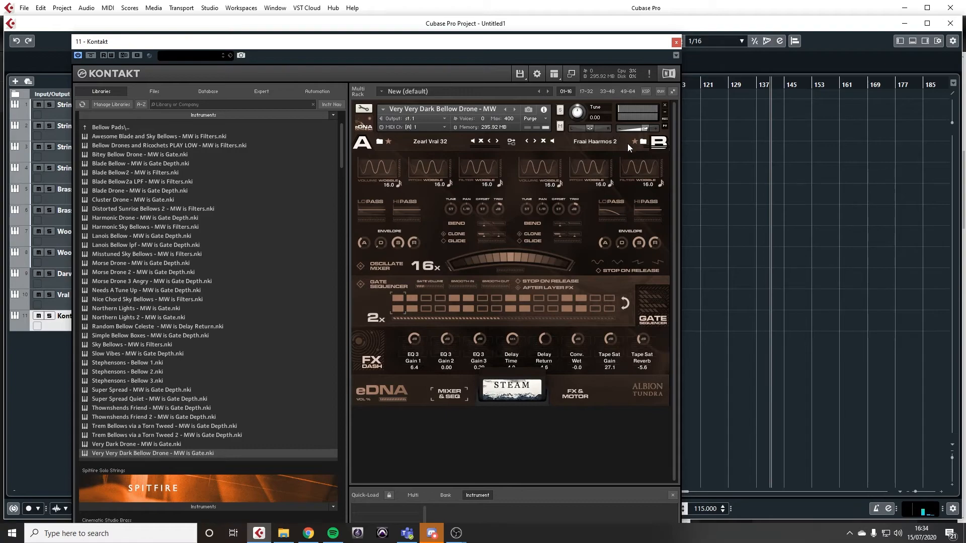
drag(645, 126, 639, 128)
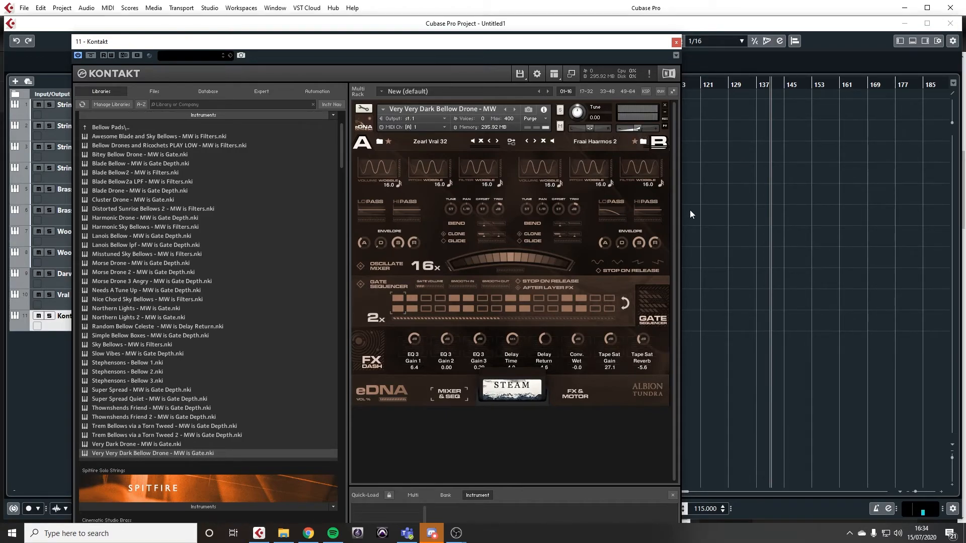
Step: Remove Very Very Dark Bellow Drone from the rack without saving and open the Jarv Pads folder of Stephensons Steam Band
click(664, 104)
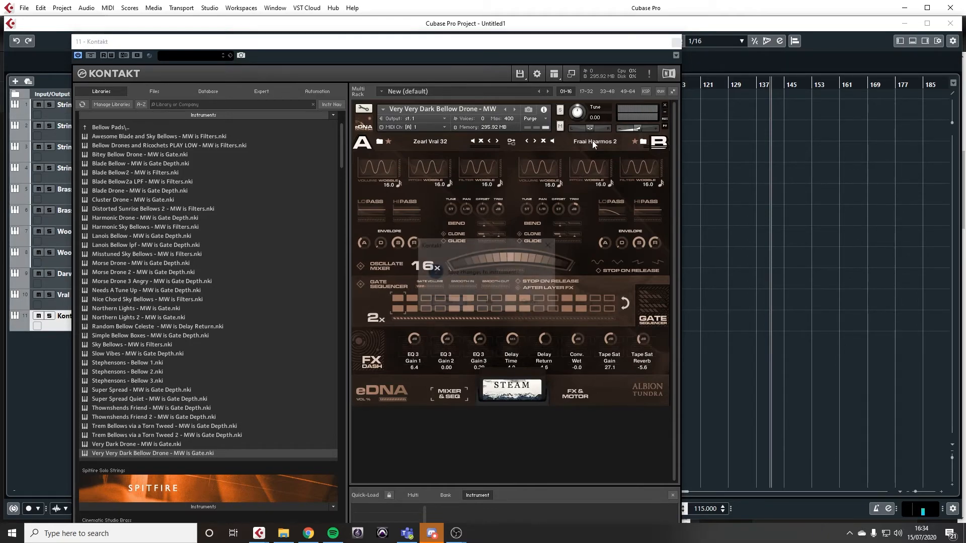
click(489, 306)
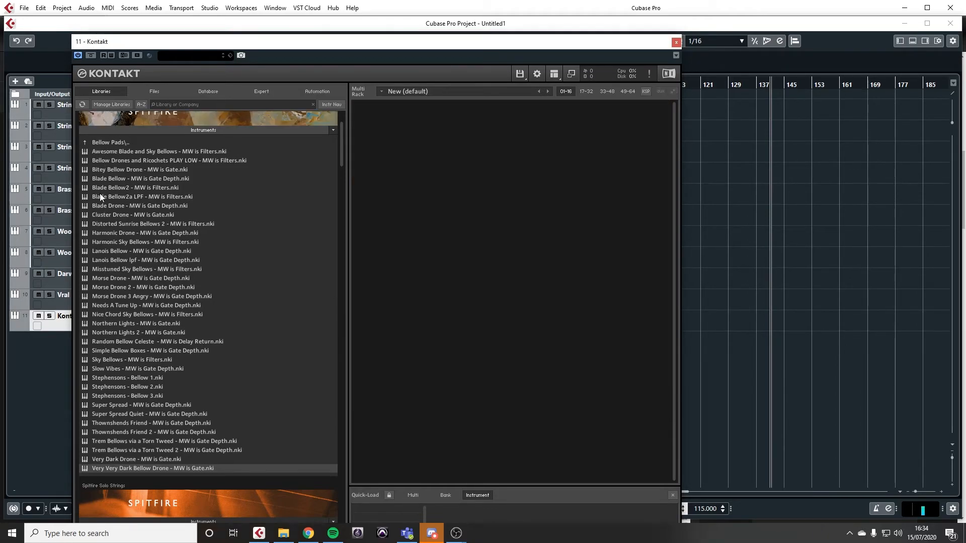
click(84, 143)
click(109, 163)
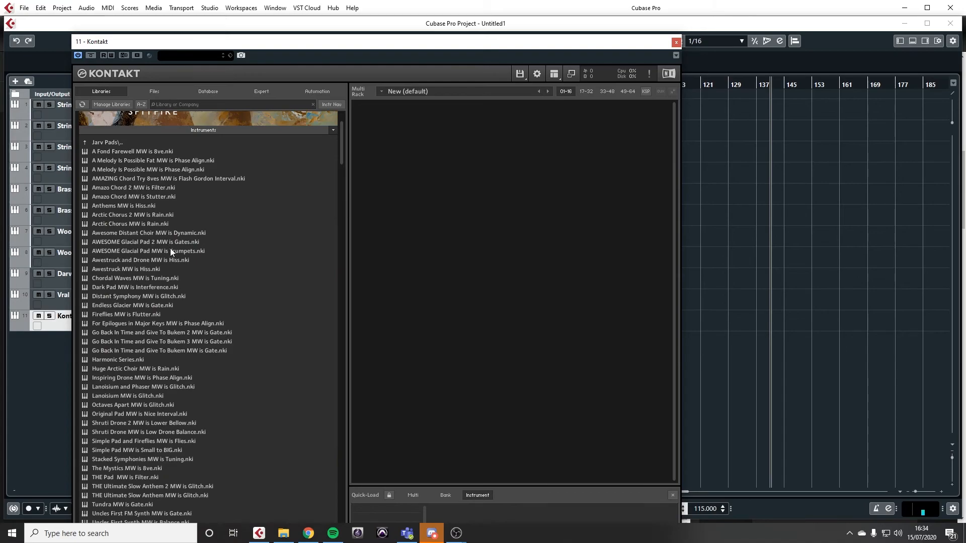
Step: Load and audition Huge Arctic Choir MW is Rain from the Jarv Pads, and remove it from the rack without saving
scroll(168, 243, down, 10)
scroll(177, 255, up, 10)
scroll(138, 294, down, 1)
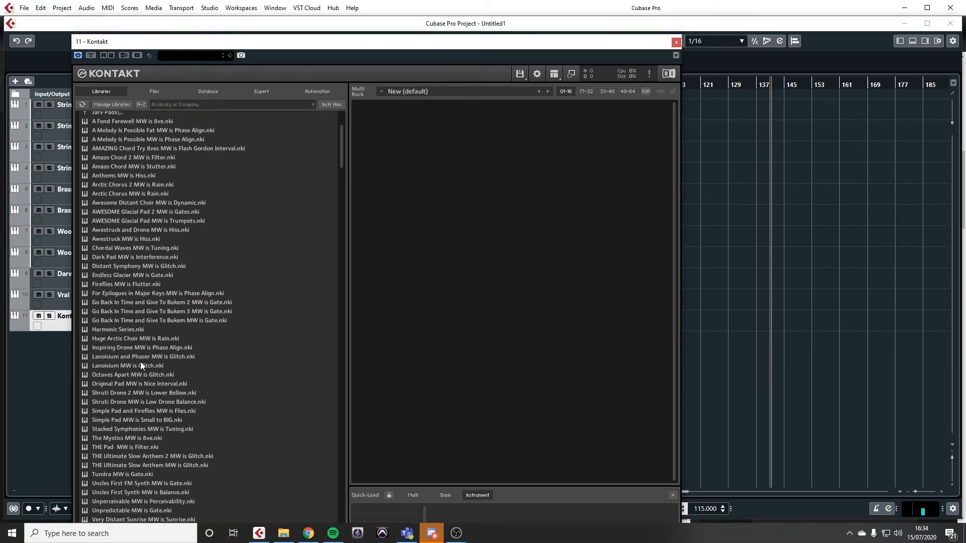
drag(115, 341, 349, 294)
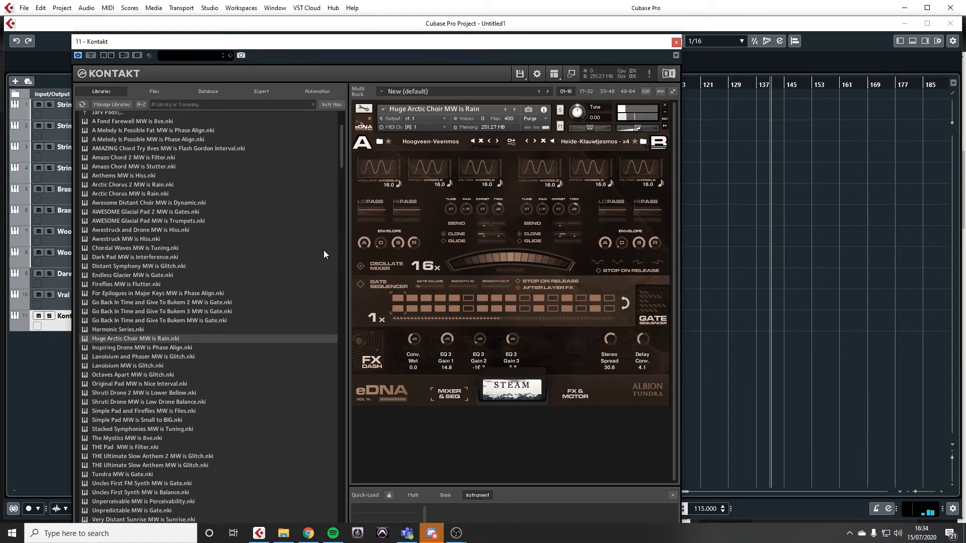
click(665, 107)
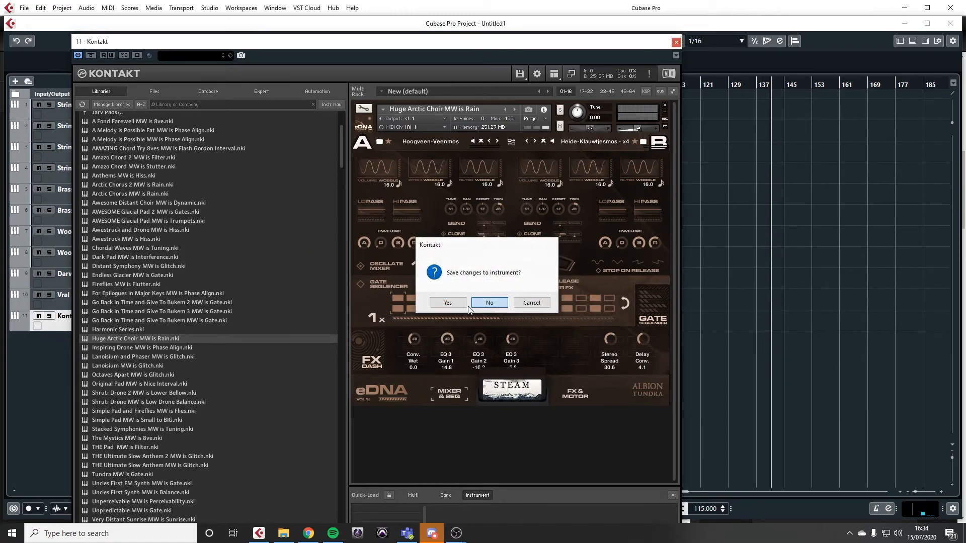
click(487, 303)
Step: Load and audition The Mystics MW is 8ve from the Jarv Pads, and remove it from the rack without saving
scroll(170, 406, down, 2)
double_click(119, 392)
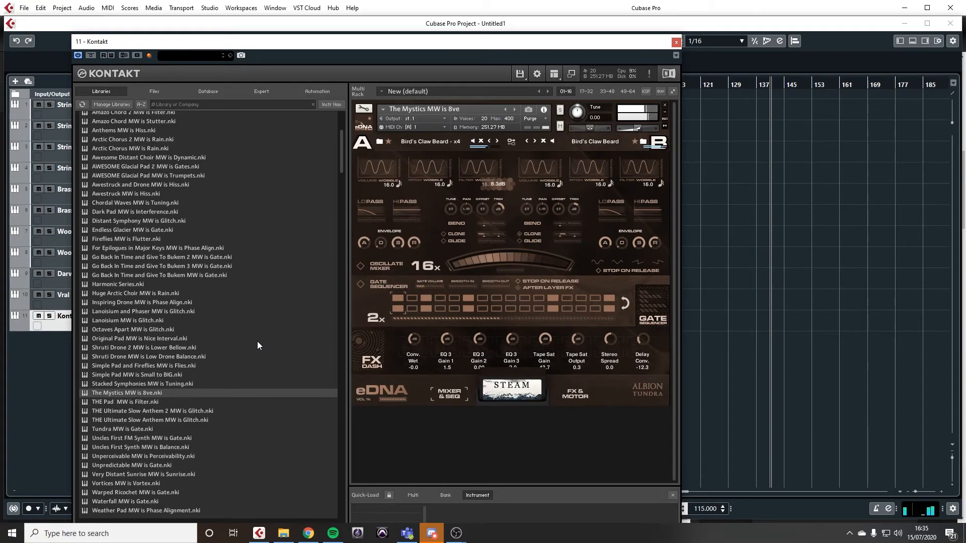
click(664, 105)
click(482, 305)
Step: Load The Pacifist 2 MW is Gate from the Sammal Presets folder and audition it while shifting the Oscillate Mixer fully towards layer A
scroll(120, 253, up, 5)
click(84, 188)
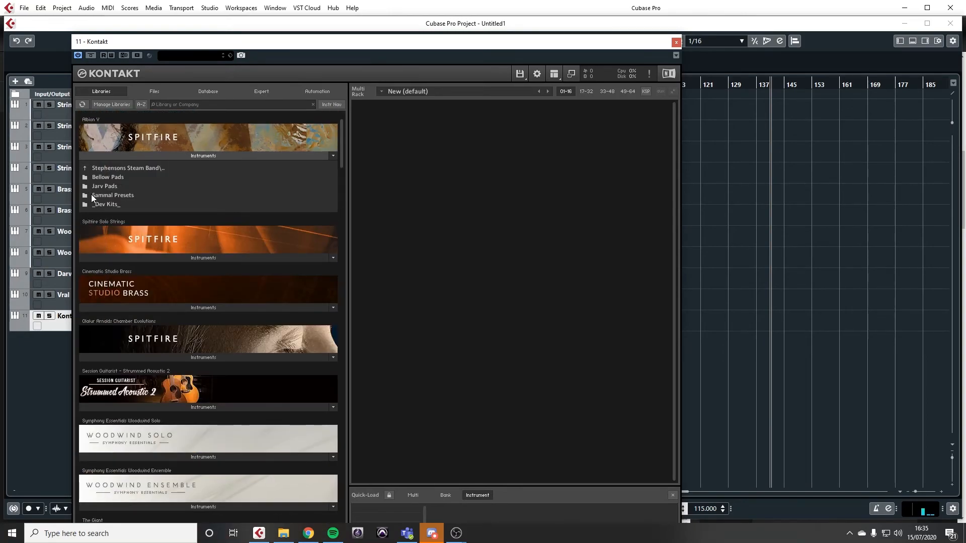
click(107, 194)
scroll(158, 228, down, 5)
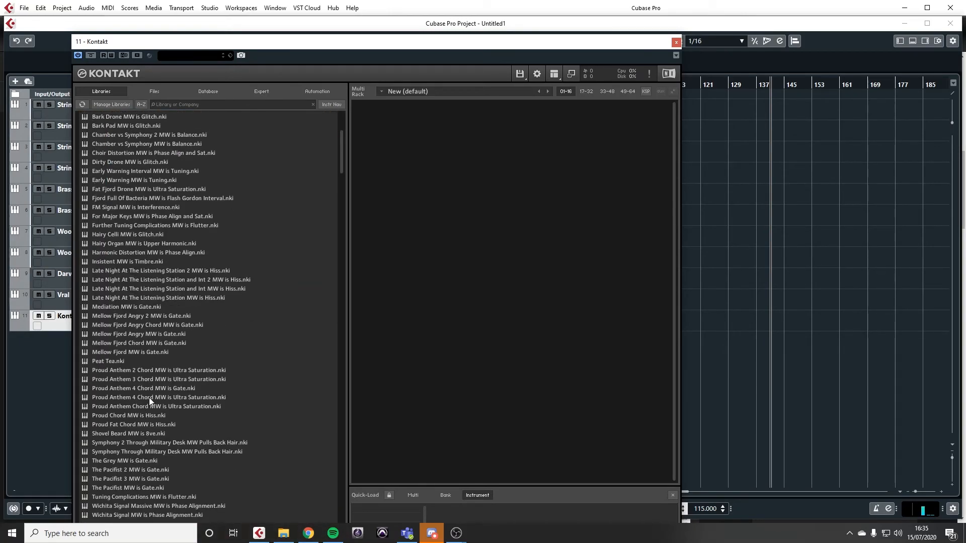
scroll(112, 380, down, 2)
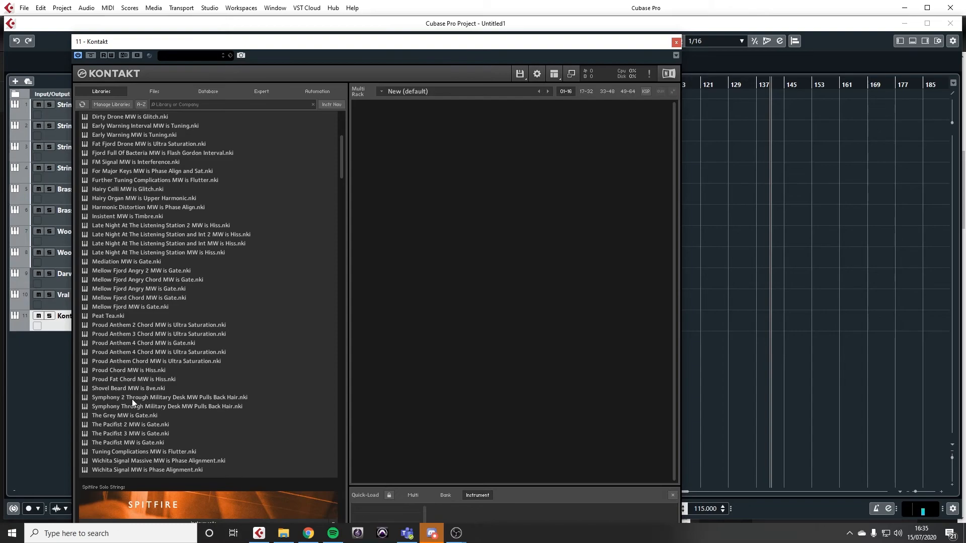
double_click(124, 424)
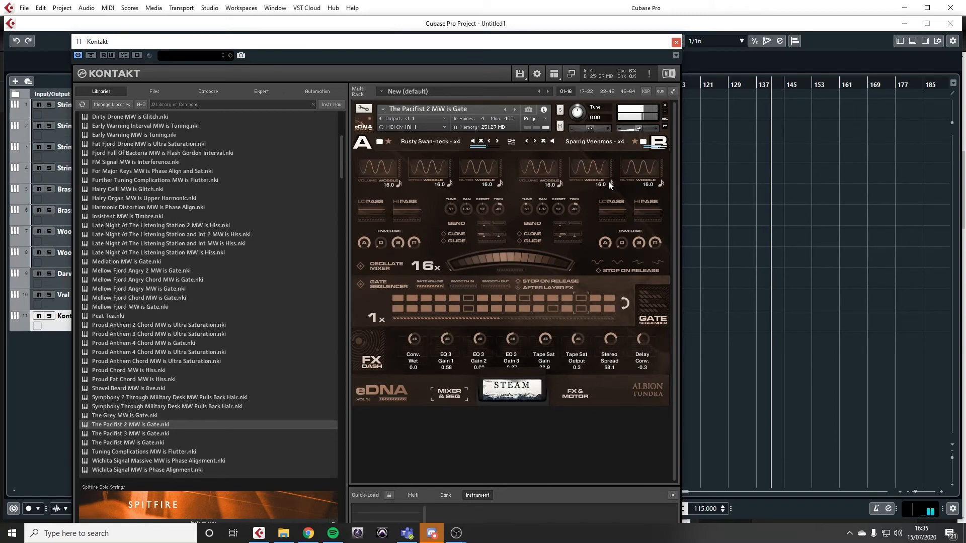
drag(504, 266, 453, 286)
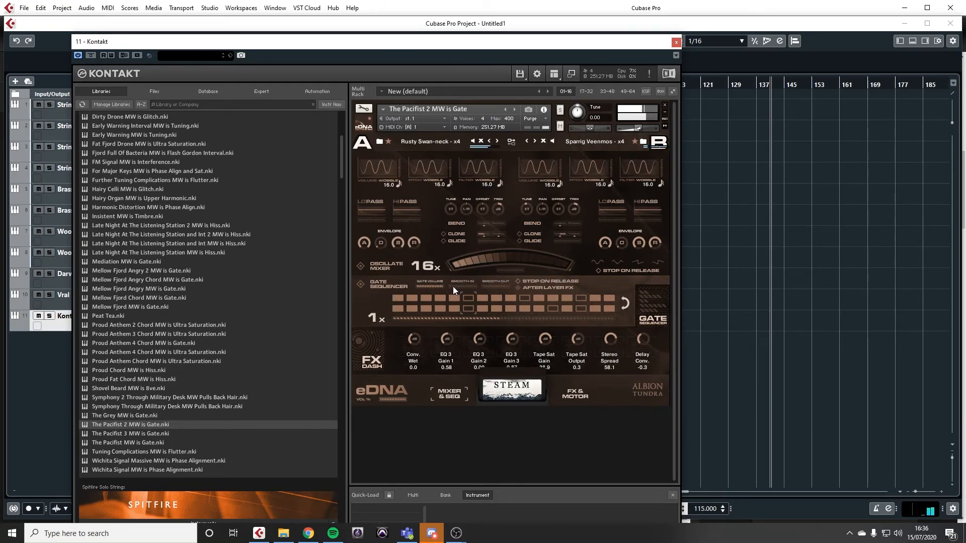
Step: Close and reopen the Kontakt window from its track, and remove The Pacifist 2 from the rack without saving
click(676, 43)
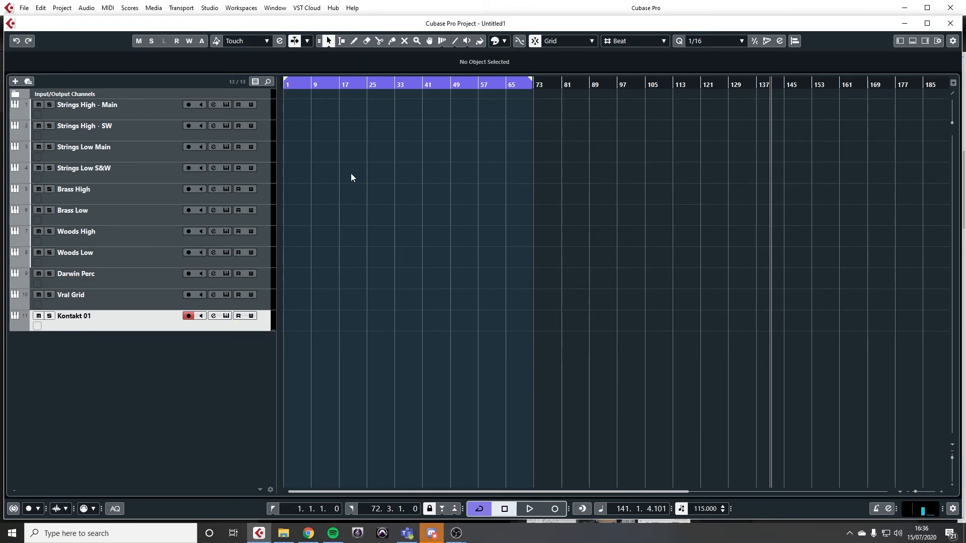
click(226, 315)
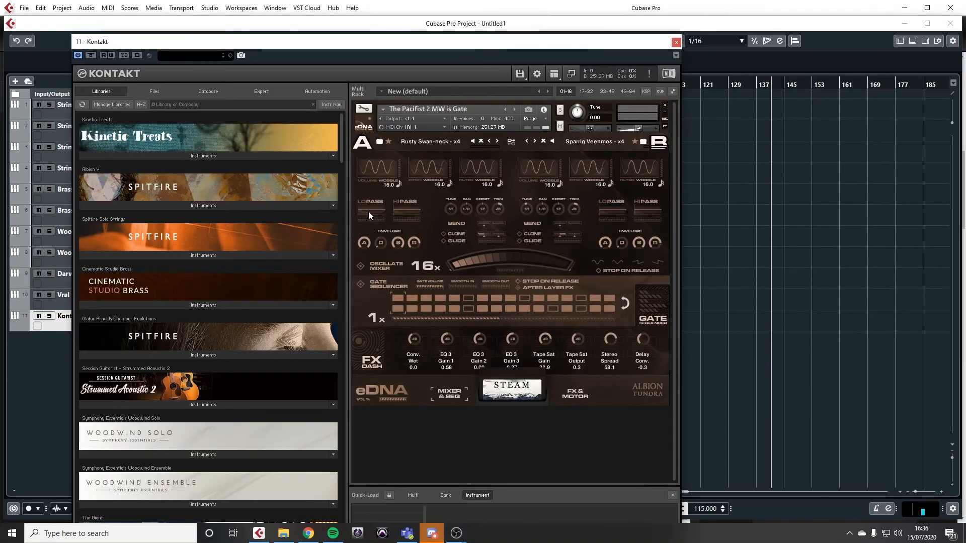
click(665, 105)
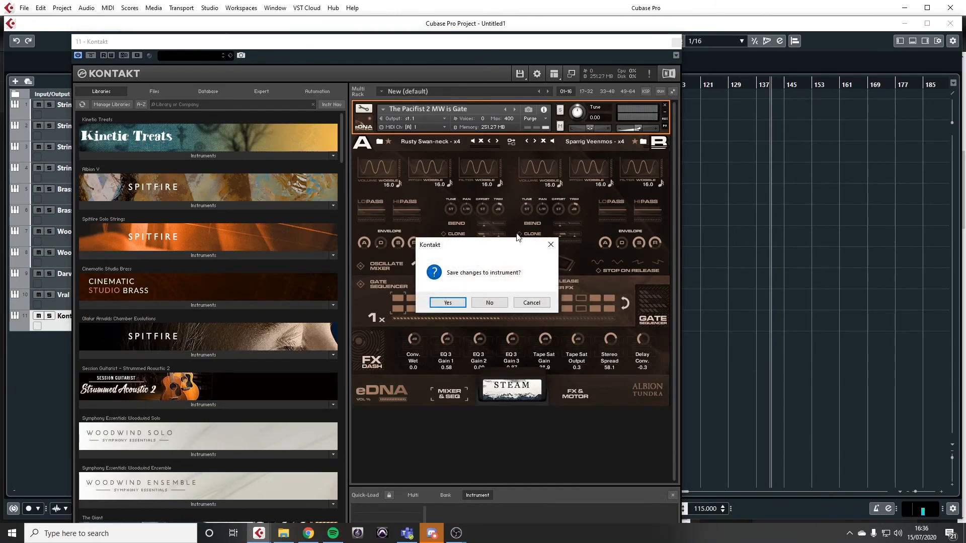
click(490, 302)
Step: Return the Albion V instrument browser to its top-level folders and move the Kontakt window aside to uncover the track list
click(162, 203)
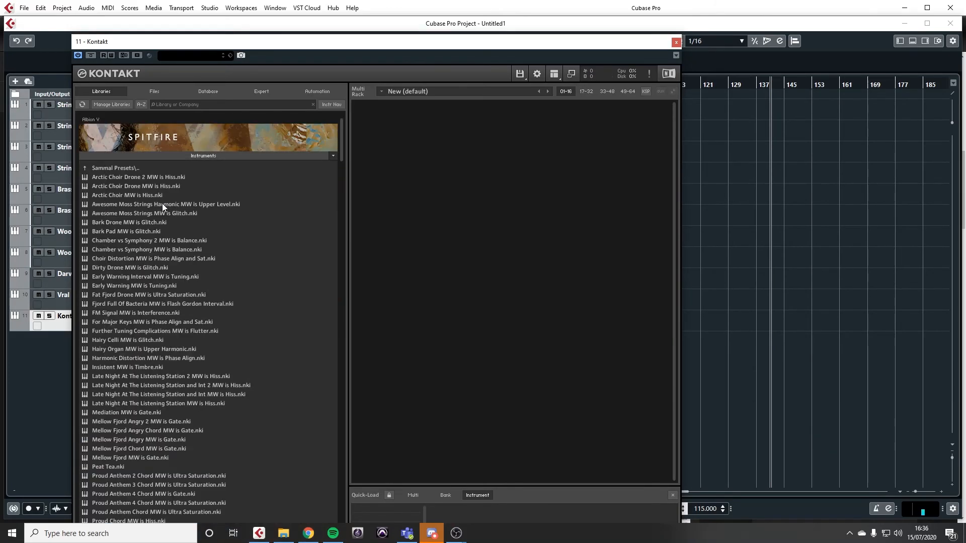
click(83, 168)
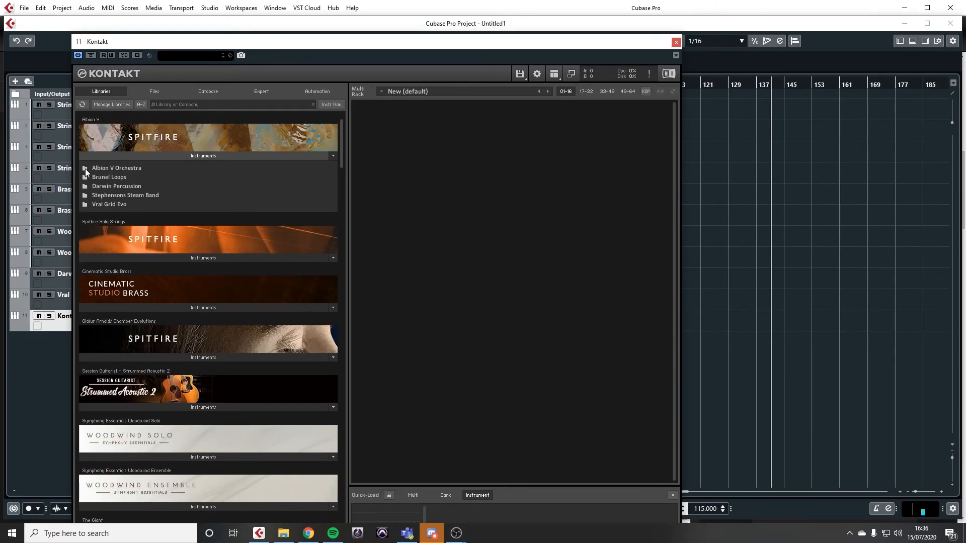
scroll(140, 170, up, 1)
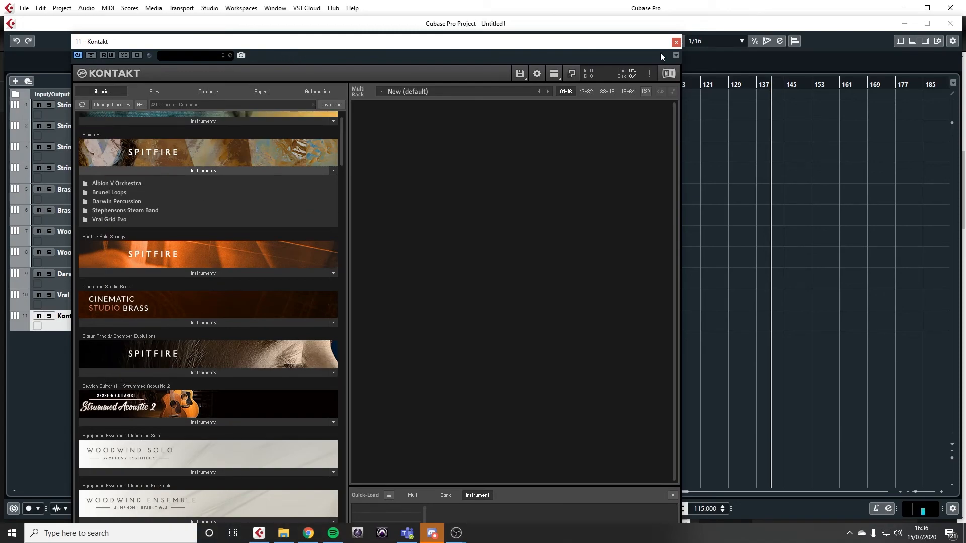
drag(636, 44, 746, 57)
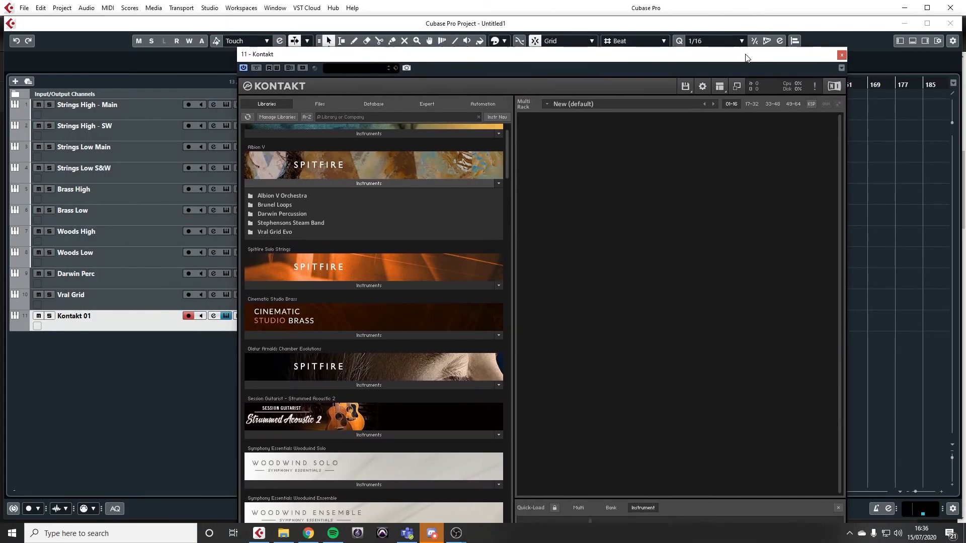